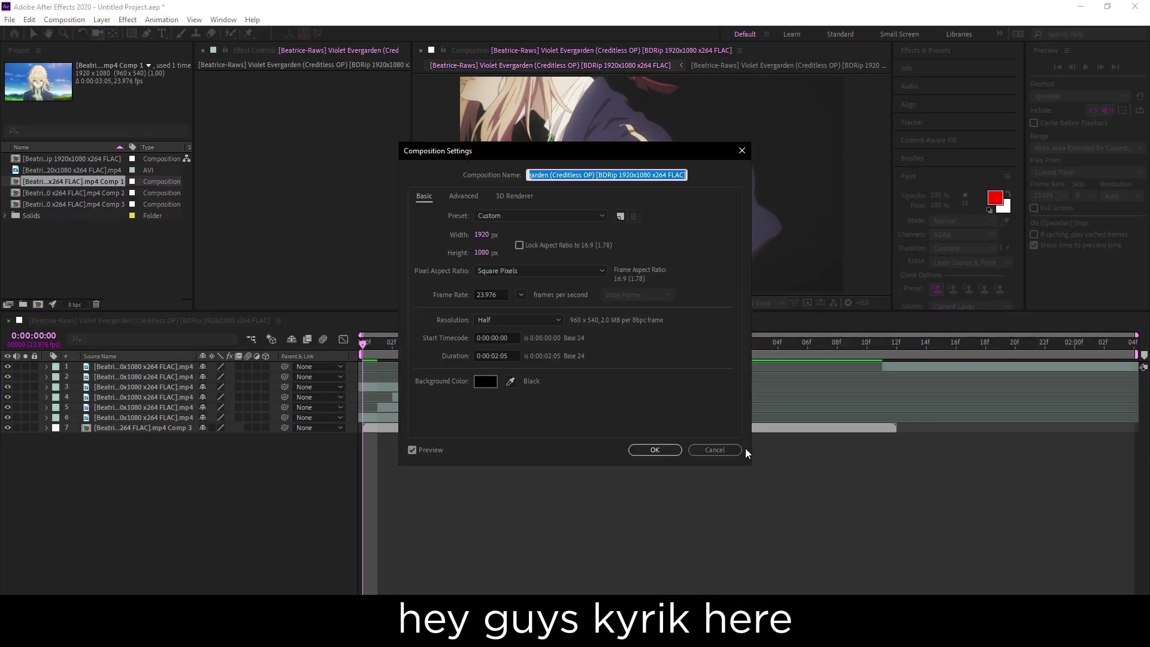
# Accept the Violet Evergarden composition settings and return to its seven clip layers
pyautogui.click(654, 450)
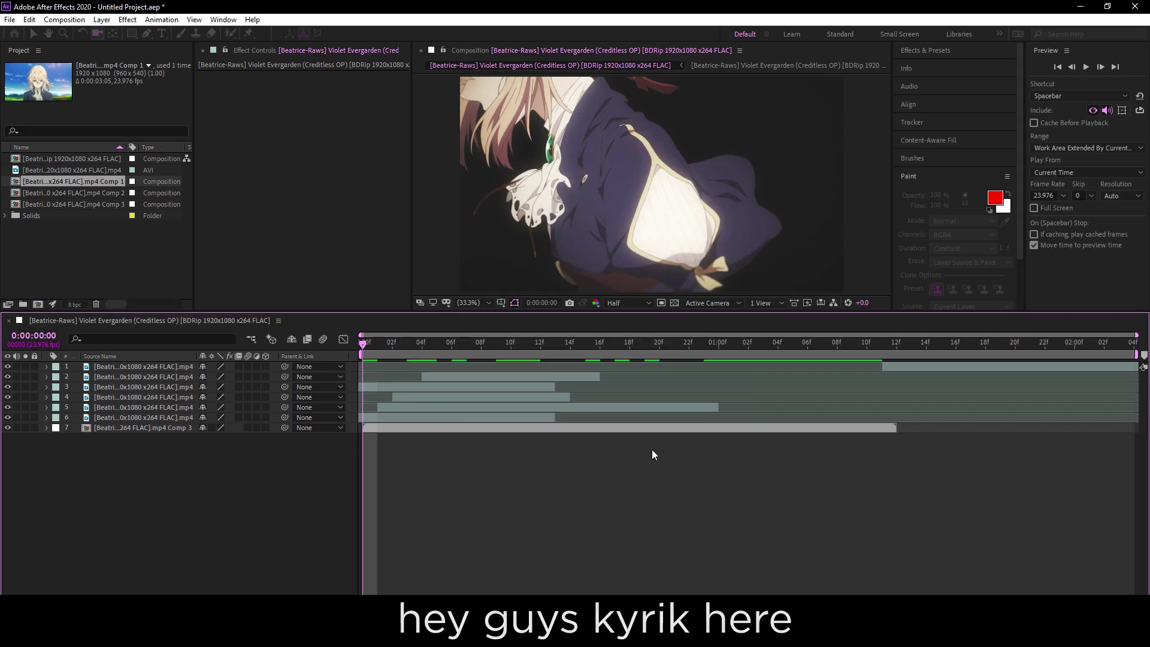
# Shift five clip layers later along the timeline to begin a staggered cascade
pyautogui.moveTo(396, 417); pyautogui.dragTo(605, 418)
pyautogui.moveTo(445, 408); pyautogui.dragTo(642, 397)
pyautogui.moveTo(444, 386); pyautogui.dragTo(623, 384)
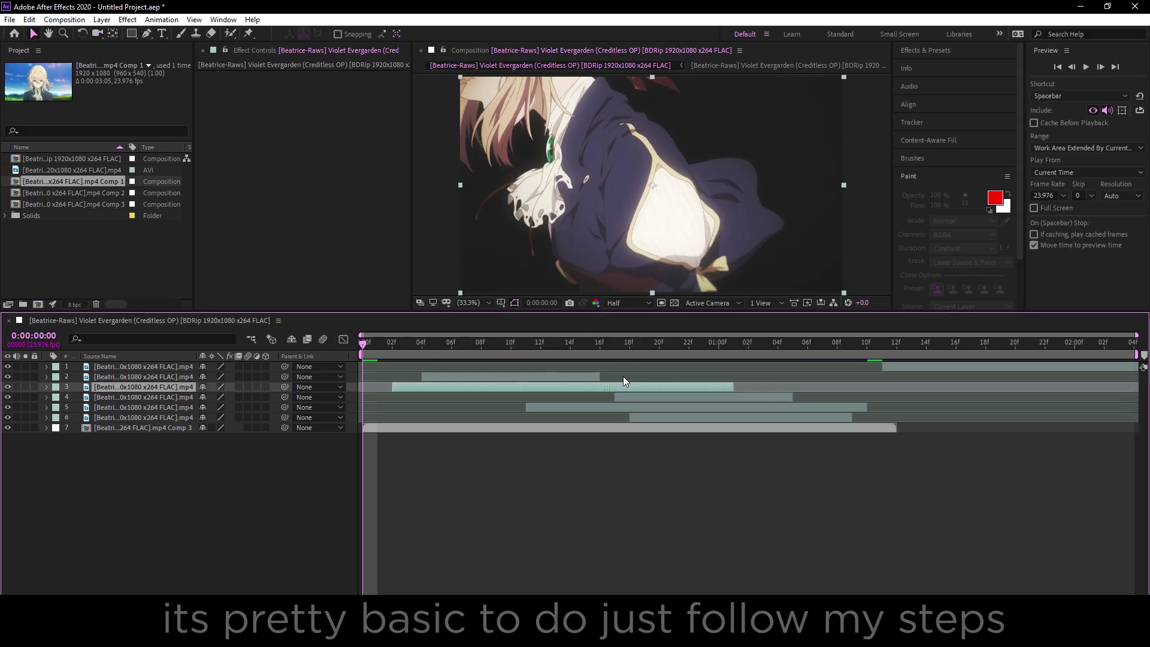
pyautogui.moveTo(486, 376); pyautogui.dragTo(917, 376)
pyautogui.moveTo(469, 390); pyautogui.dragTo(840, 389)
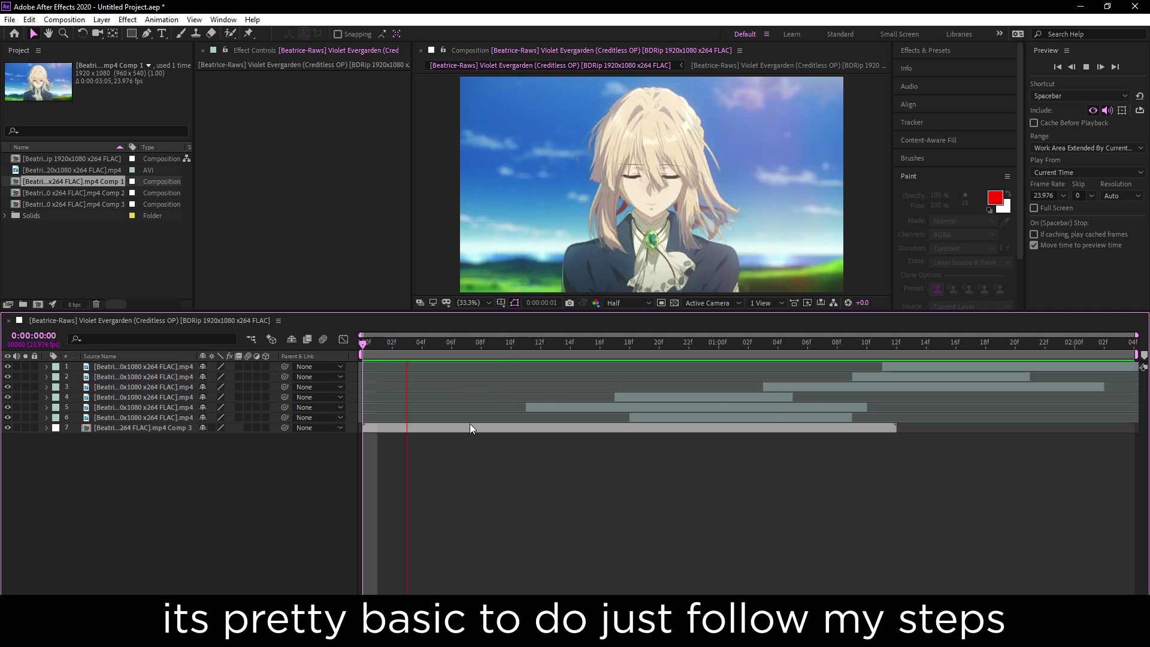
pyautogui.press('space')
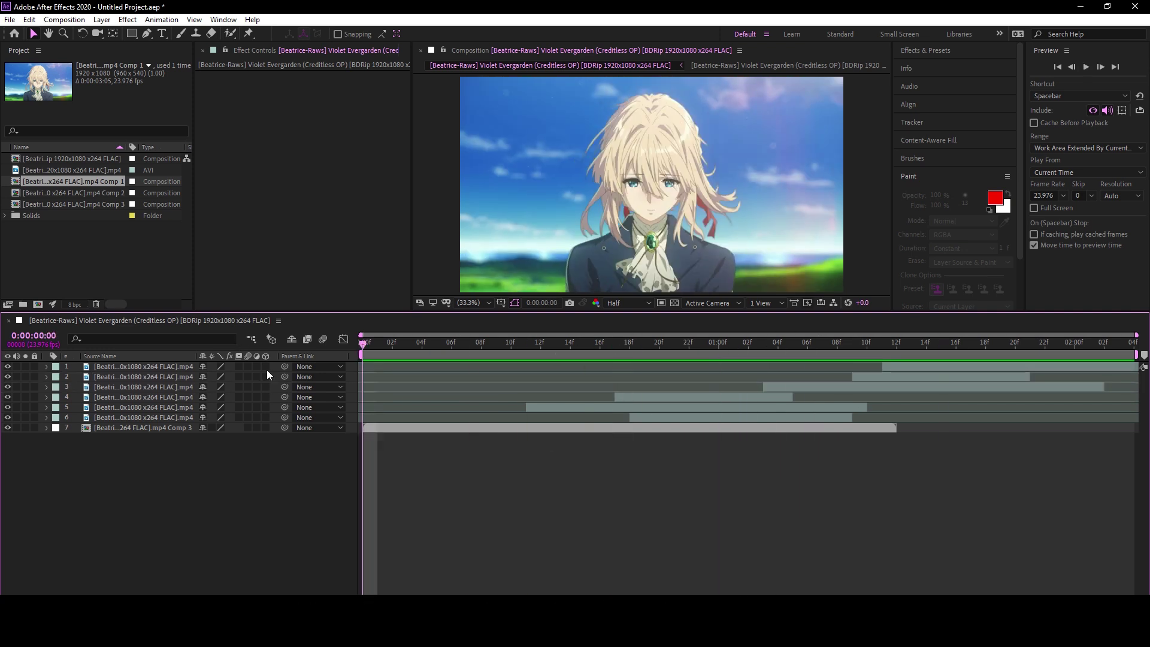
# Extend the Comp 3 layer's end and nudge layer 6 slightly later
pyautogui.click(411, 428)
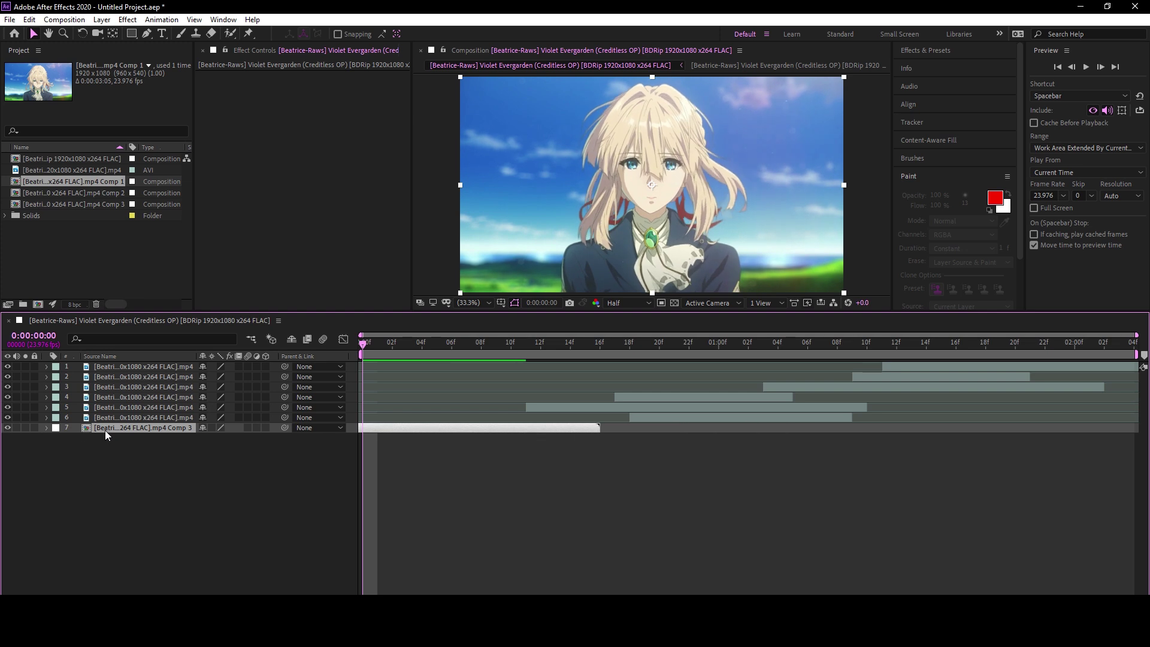
pyautogui.moveTo(539, 428); pyautogui.dragTo(629, 428)
pyautogui.click(587, 484)
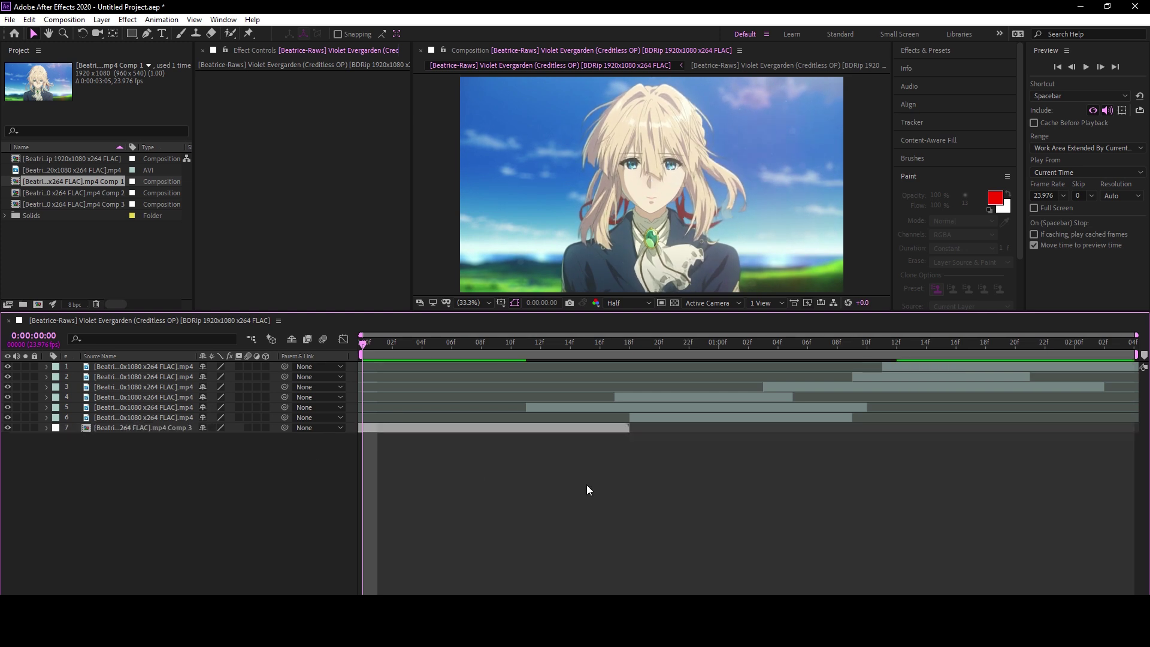
pyautogui.click(654, 419)
pyautogui.click(496, 346)
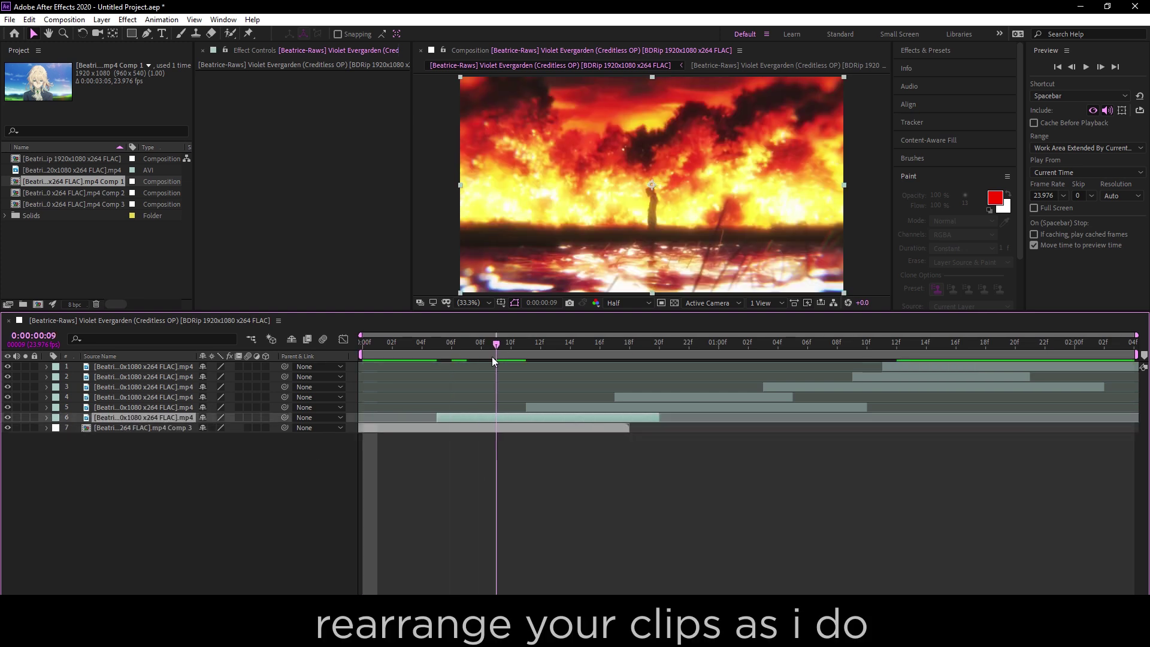
pyautogui.click(566, 408)
pyautogui.moveTo(546, 418); pyautogui.dragTo(560, 417)
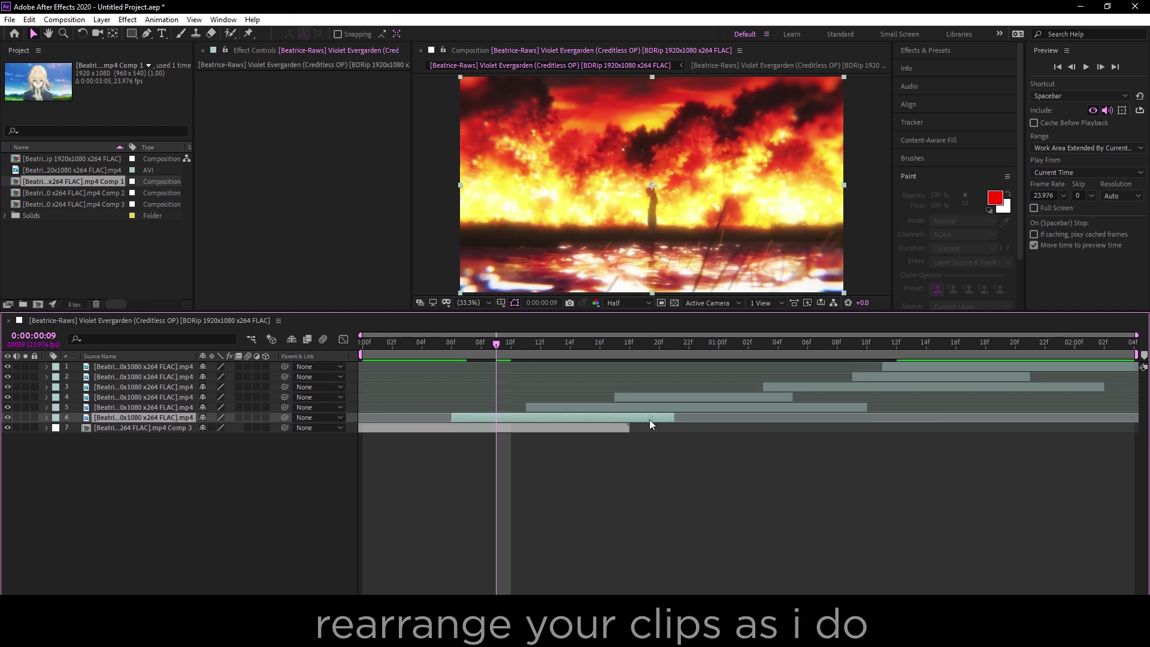
# Fine-tune layers 4, 5, 3, 2 and 1 so each starts as the previous ends
pyautogui.moveTo(667, 397); pyautogui.dragTo(682, 397)
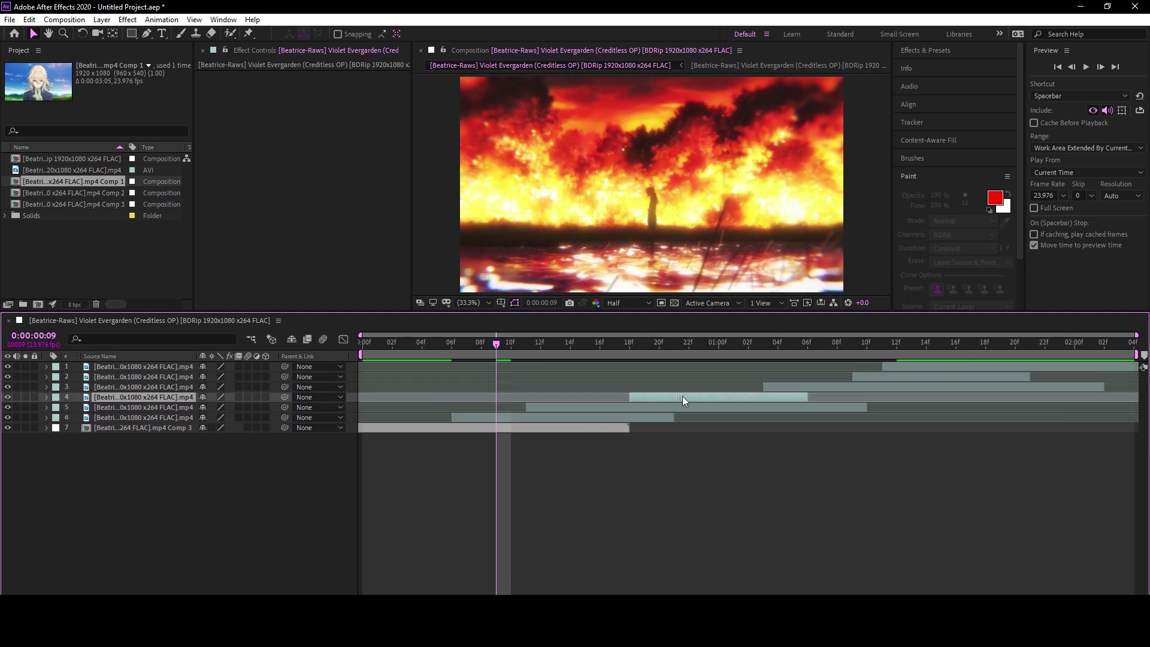
pyautogui.moveTo(866, 408)
pyautogui.mouseDown()
pyautogui.moveTo(778, 412)
pyautogui.moveTo(740, 388)
pyautogui.mouseUp()
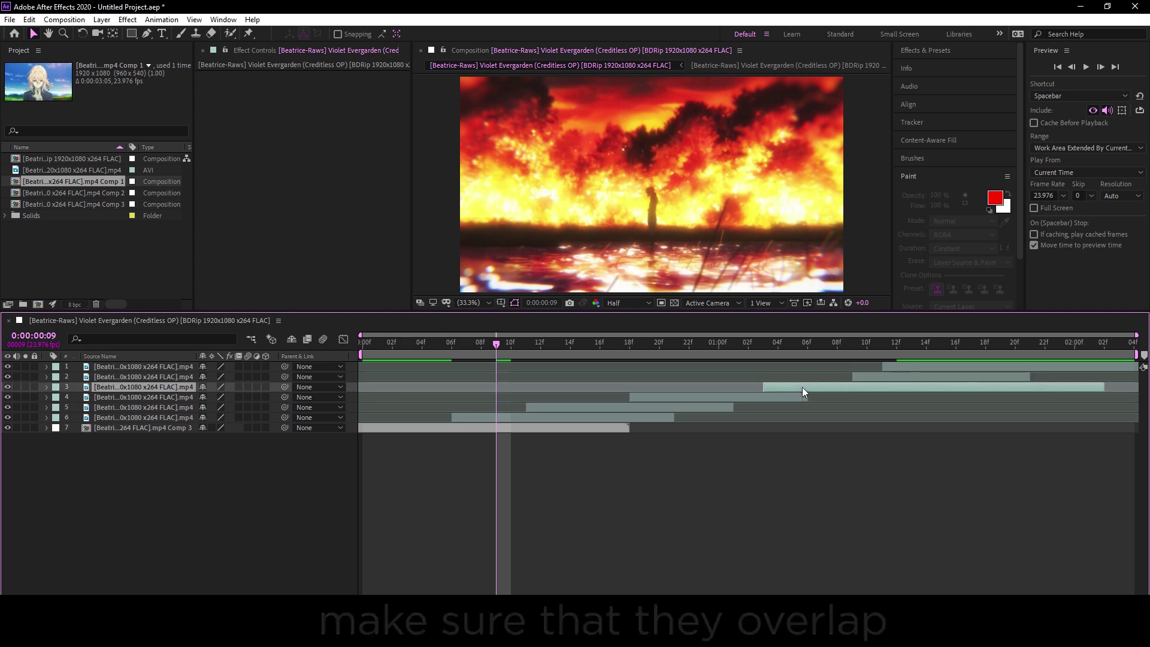
pyautogui.moveTo(903, 378); pyautogui.dragTo(859, 378)
pyautogui.moveTo(689, 387); pyautogui.dragTo(753, 388)
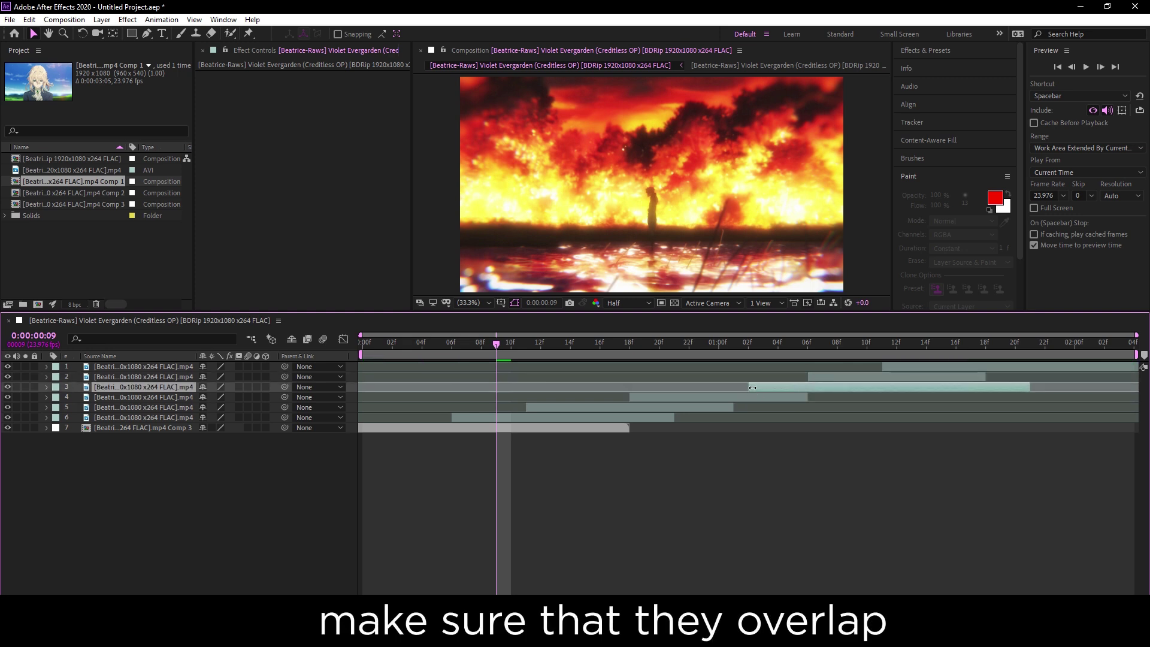
pyautogui.moveTo(849, 377); pyautogui.dragTo(819, 378)
pyautogui.moveTo(921, 367)
pyautogui.mouseDown()
pyautogui.moveTo(995, 367)
pyautogui.moveTo(897, 388)
pyautogui.mouseUp()
# Move layer 1 earlier to overlap layer 2 and preview the cascade
pyautogui.press('space')
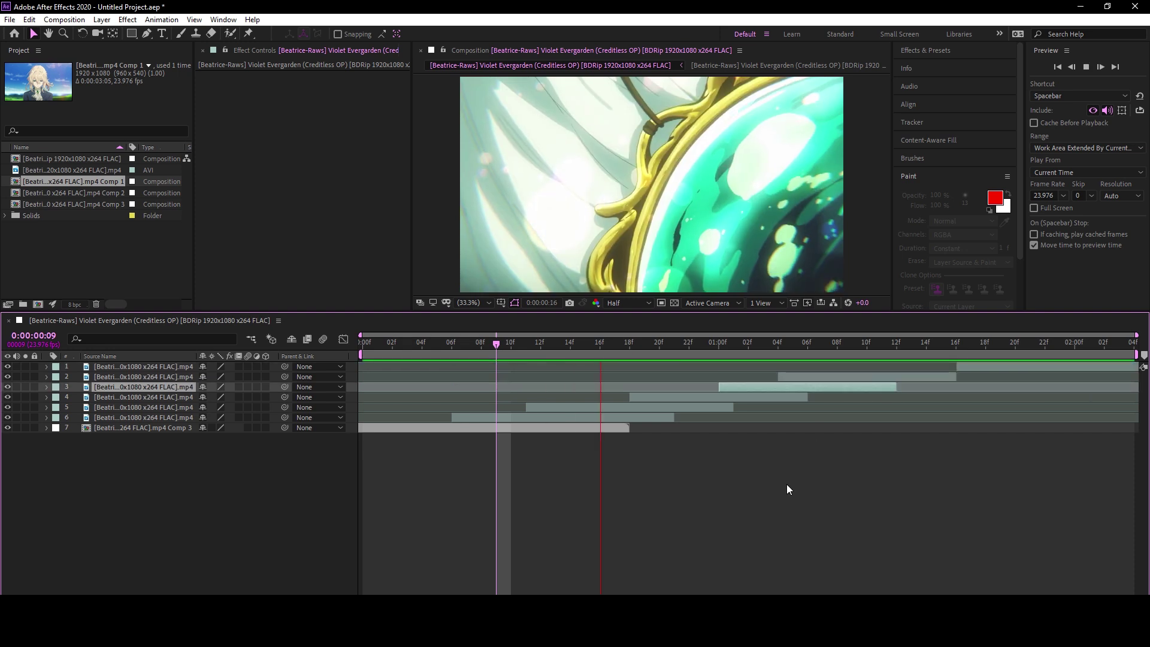
pyautogui.moveTo(982, 367)
pyautogui.mouseDown()
pyautogui.moveTo(907, 366)
pyautogui.moveTo(926, 370)
pyautogui.mouseUp()
pyautogui.press('space')
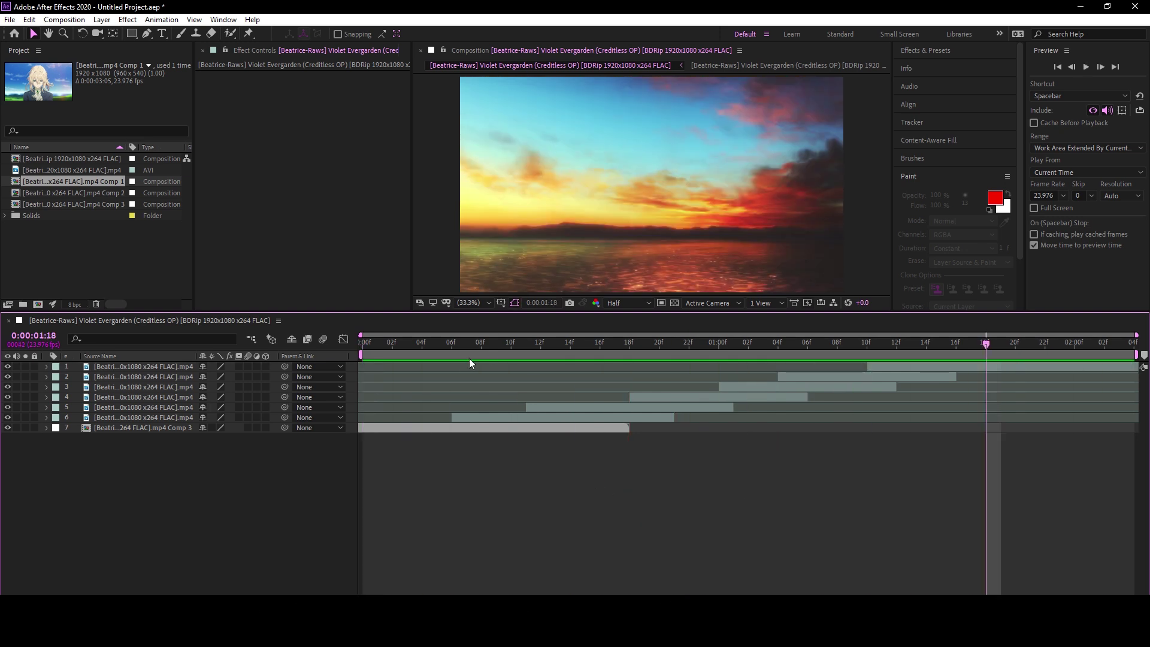
pyautogui.press('space')
pyautogui.moveTo(362, 342); pyautogui.dragTo(452, 343)
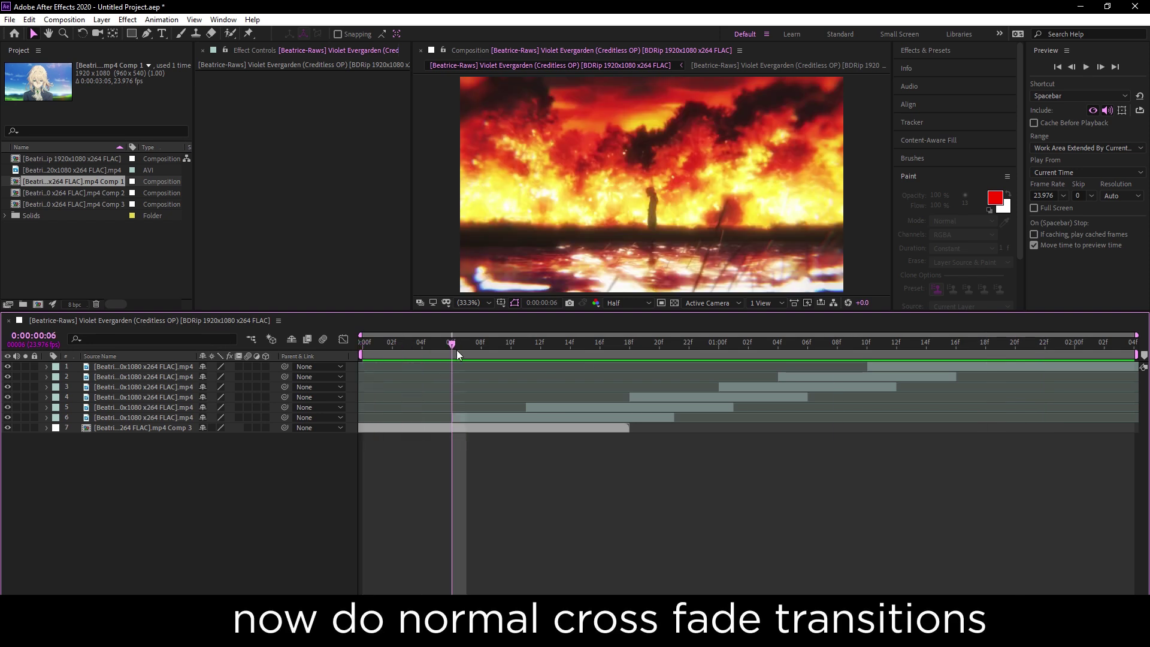
# Keyframe layer 6's Opacity fading in from 0% at its start
pyautogui.click(462, 414)
pyautogui.press('t')
pyautogui.click(124, 429)
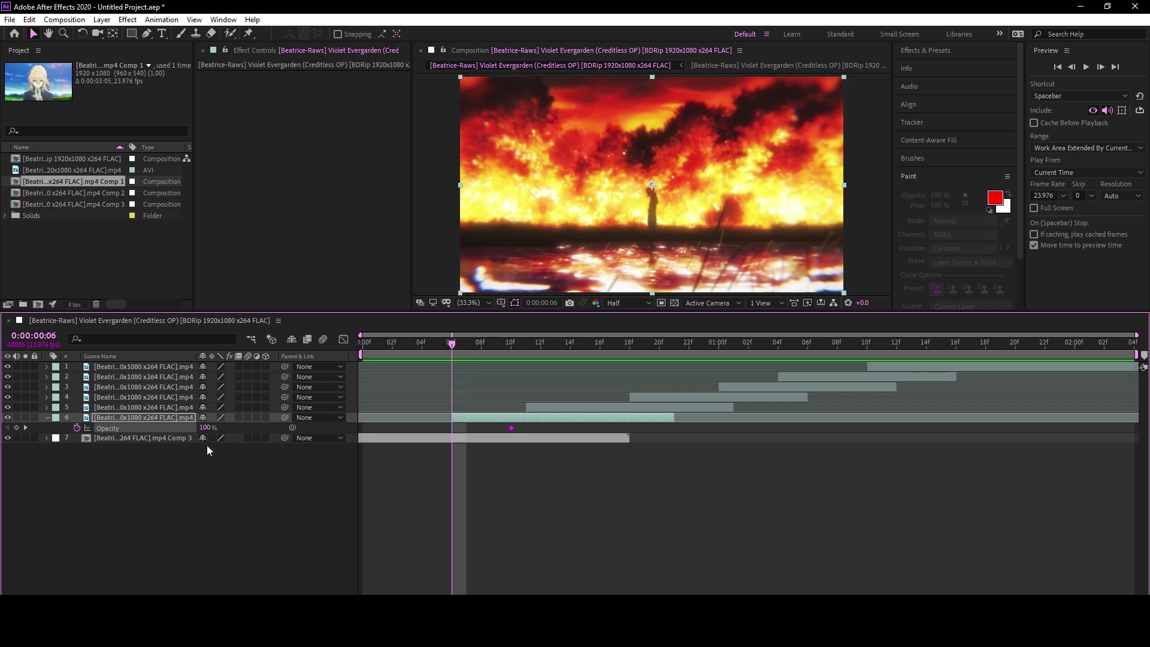
pyautogui.moveTo(210, 427); pyautogui.dragTo(150, 427)
pyautogui.click(540, 407)
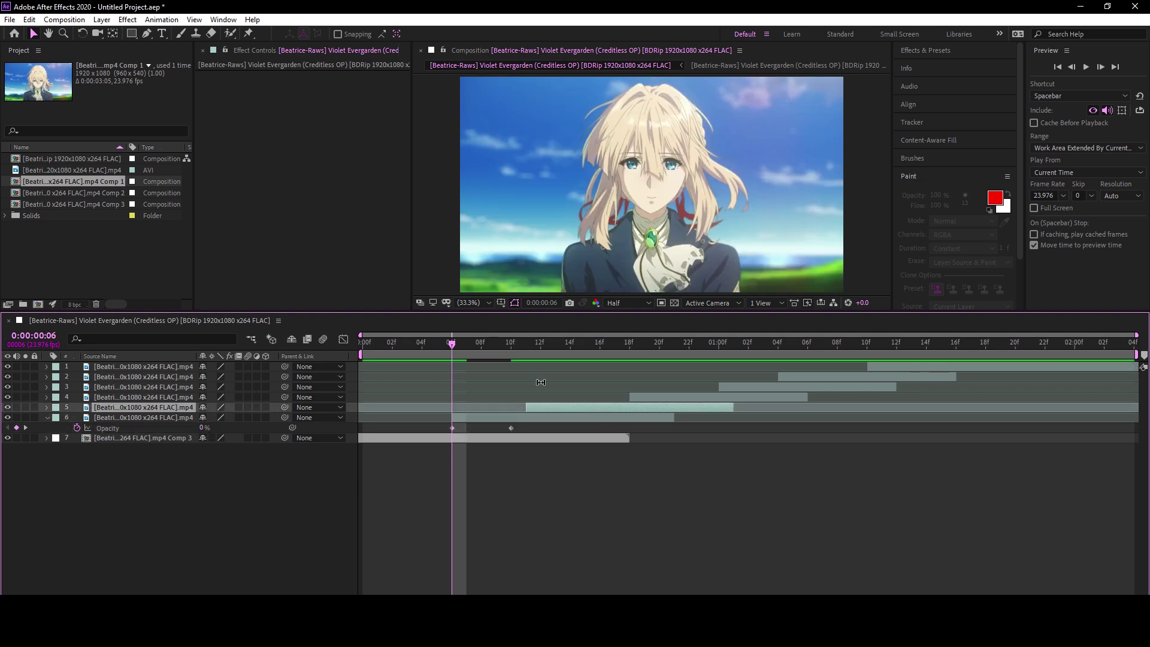
# Paste the opacity fade onto layer 5 and remove its extra keyframes
pyautogui.click(526, 344)
pyautogui.hotkey('ctrl', 'v')
pyautogui.click(630, 343)
pyautogui.hotkey('ctrl', 'v')
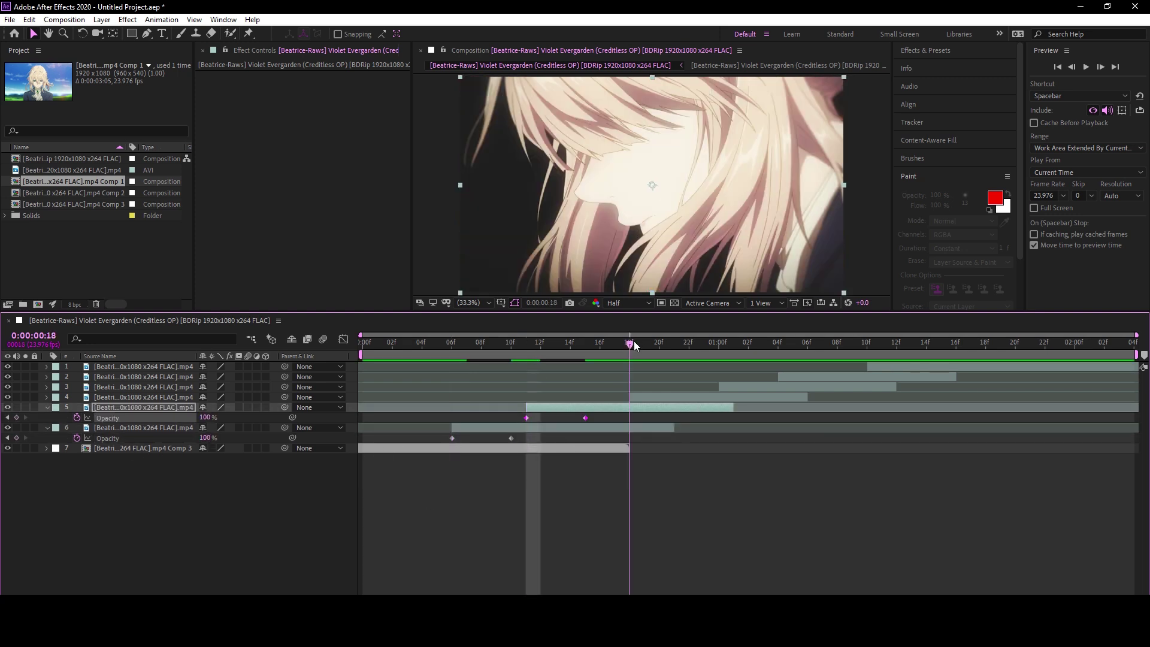
pyautogui.press('Delete')
# Paste the opacity fade onto layers 3, 2 and 1 at their start points
pyautogui.click(725, 387)
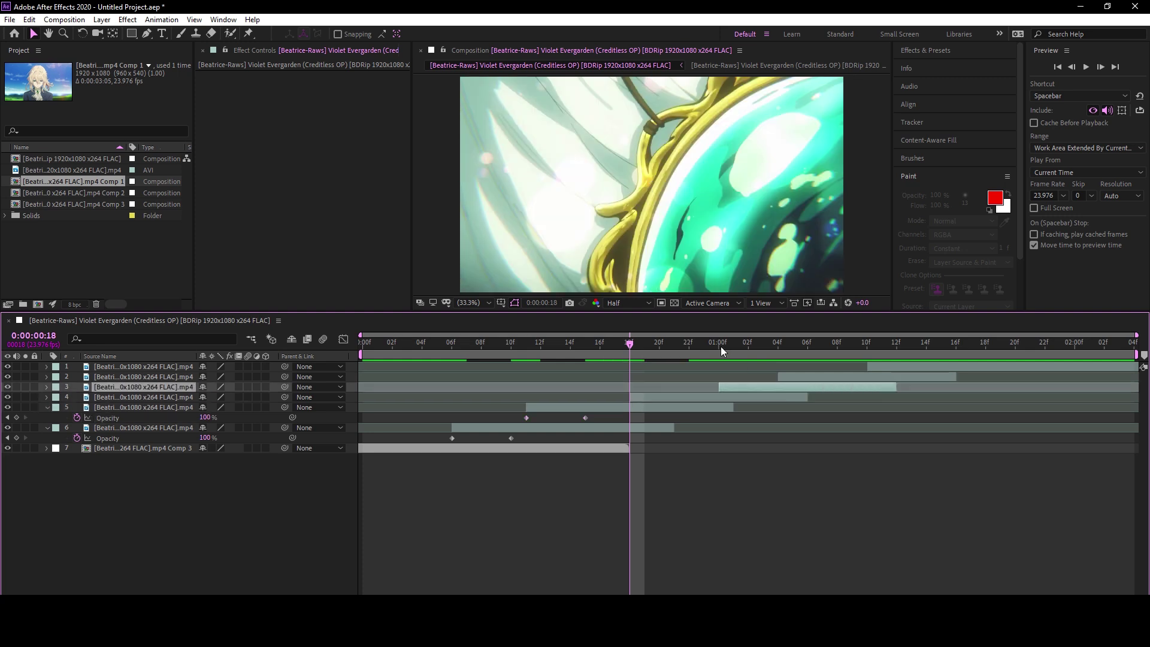
pyautogui.click(721, 346)
pyautogui.click(779, 377)
pyautogui.press('i')
pyautogui.click(767, 367)
pyautogui.press('i')
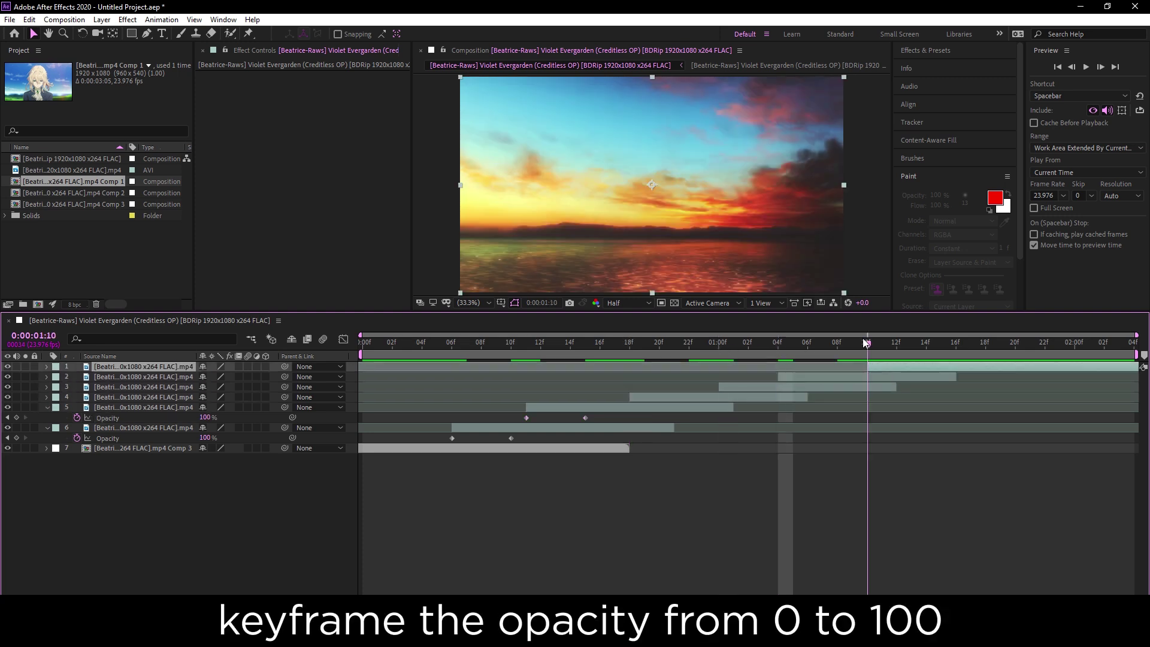
pyautogui.press('=')
pyautogui.press('-')
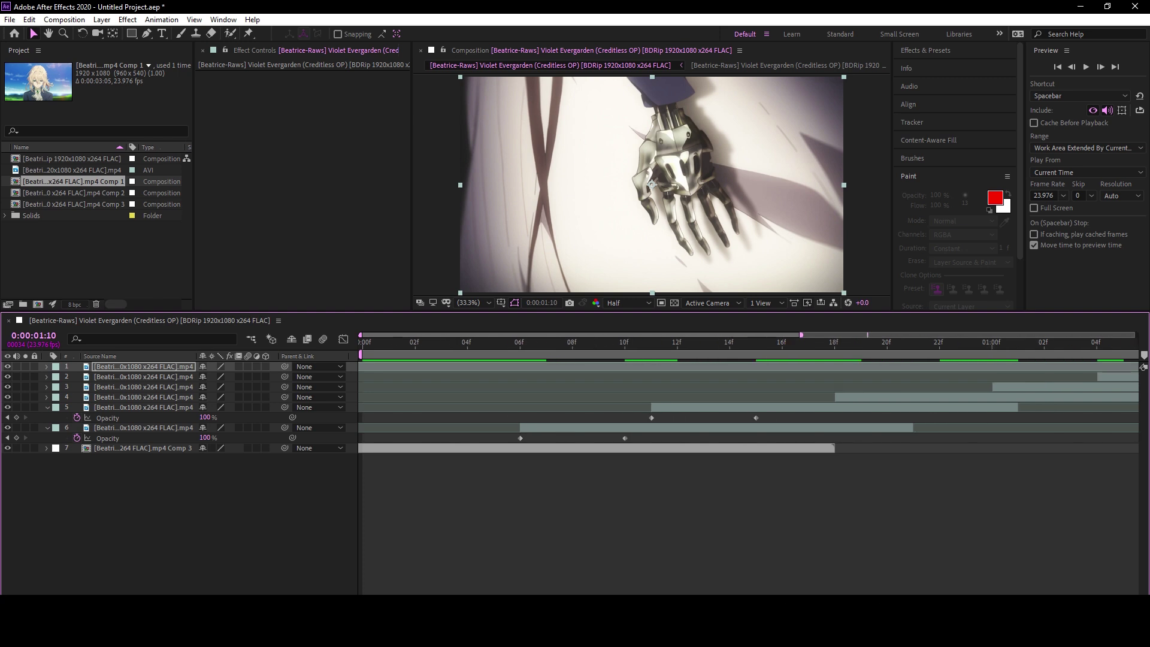
pyautogui.hotkey('ctrl', 'v')
pyautogui.press('-')
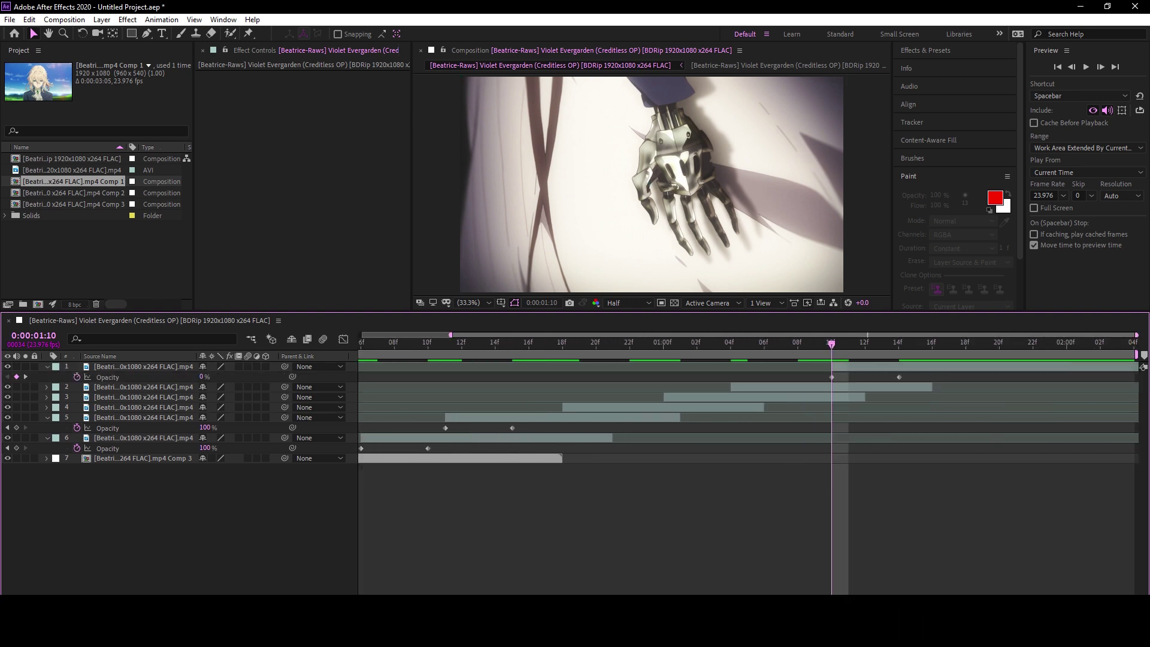
# Check the opacity keyframes on layers 2–4 and preview the crossfades from the start
pyautogui.click(841, 386)
pyautogui.press('u')
pyautogui.click(744, 406)
pyautogui.press('u')
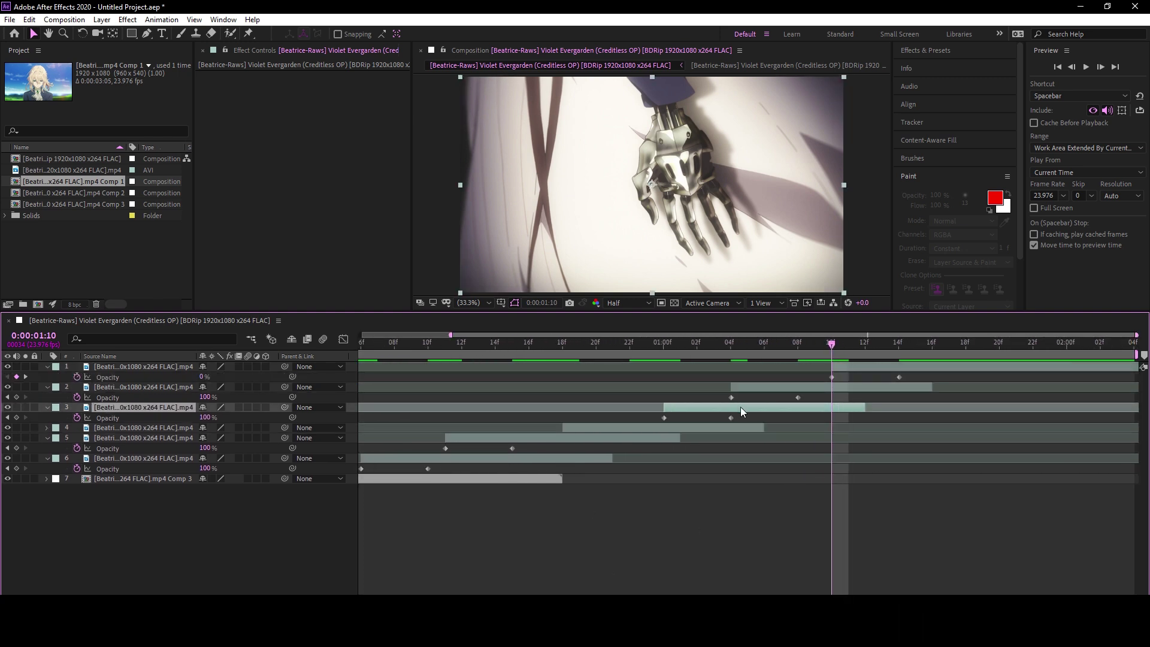
pyautogui.click(729, 428)
pyautogui.press('u')
pyautogui.press('Home')
pyautogui.press('space')
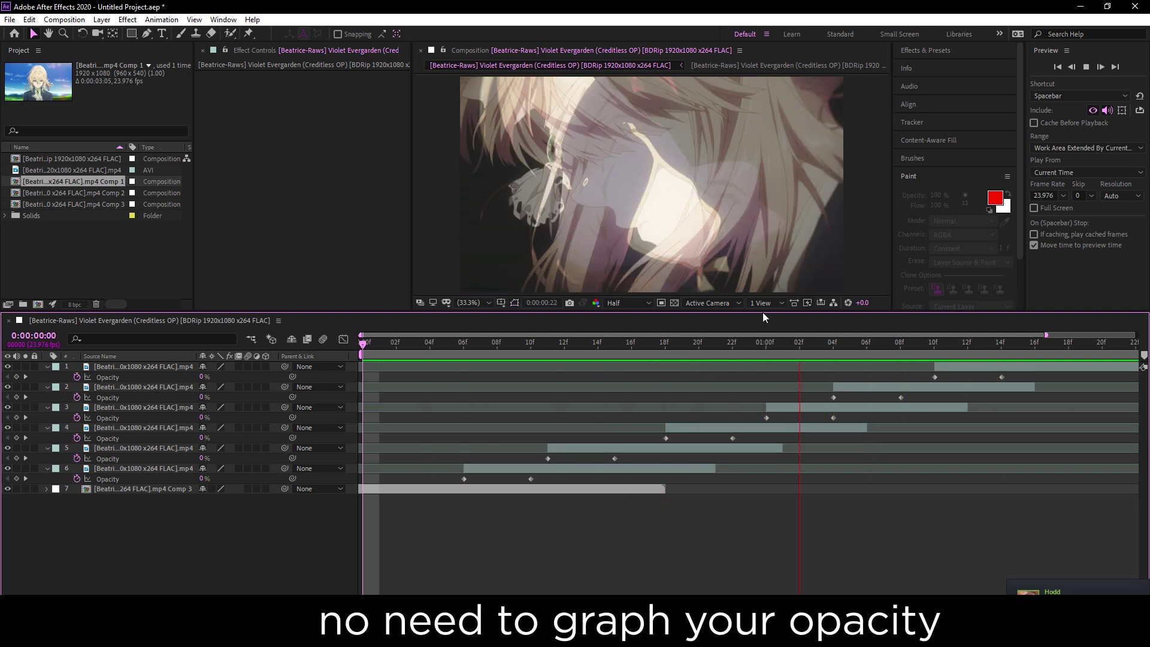
pyautogui.press('u')
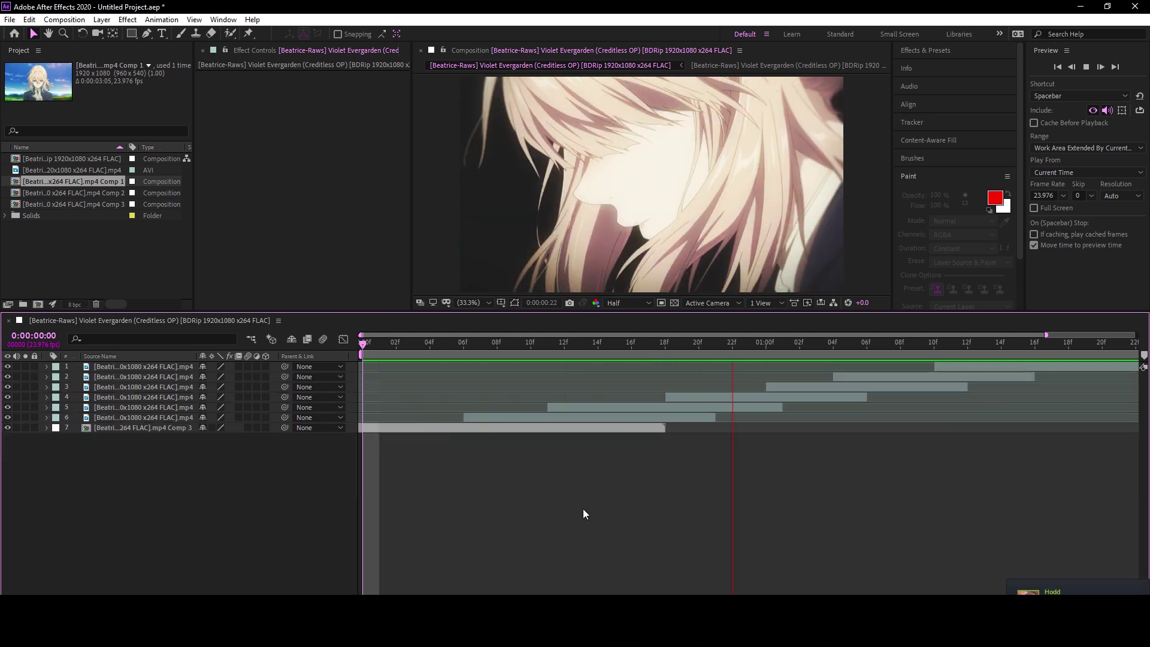
pyautogui.press('space')
pyautogui.click(967, 365)
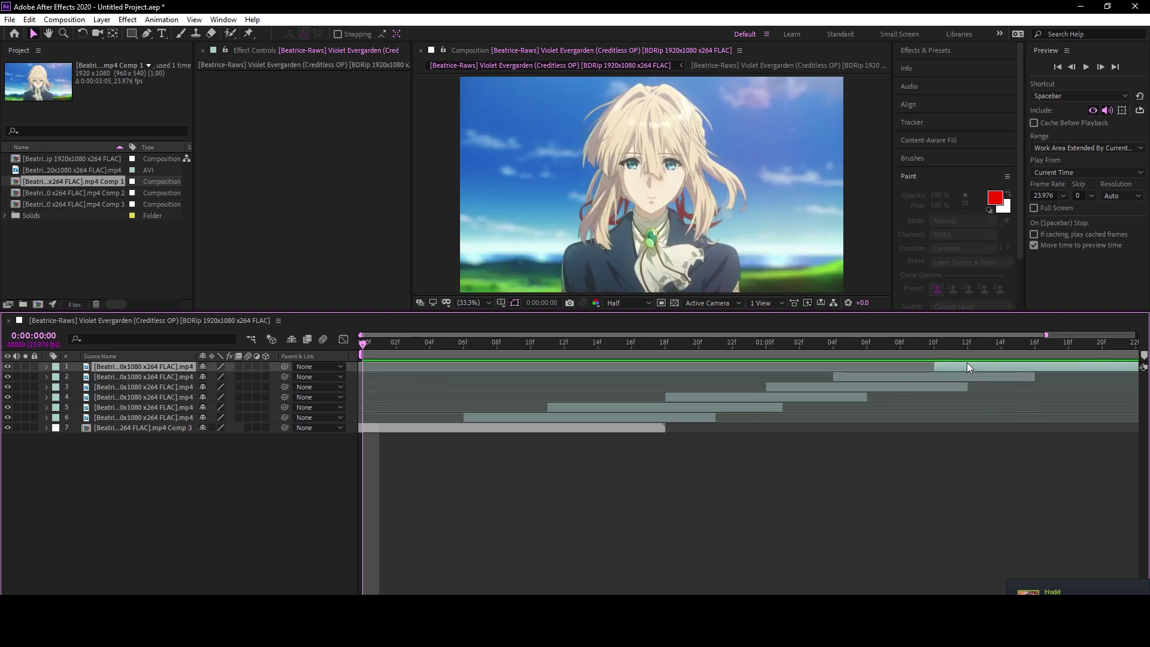
# Add an adjustment layer above all clips and apply CC Wide Time to it
pyautogui.hotkey('ctrl', 'alt', 'y')
pyautogui.click(454, 367)
pyautogui.hotkey('ctrl', 'space')
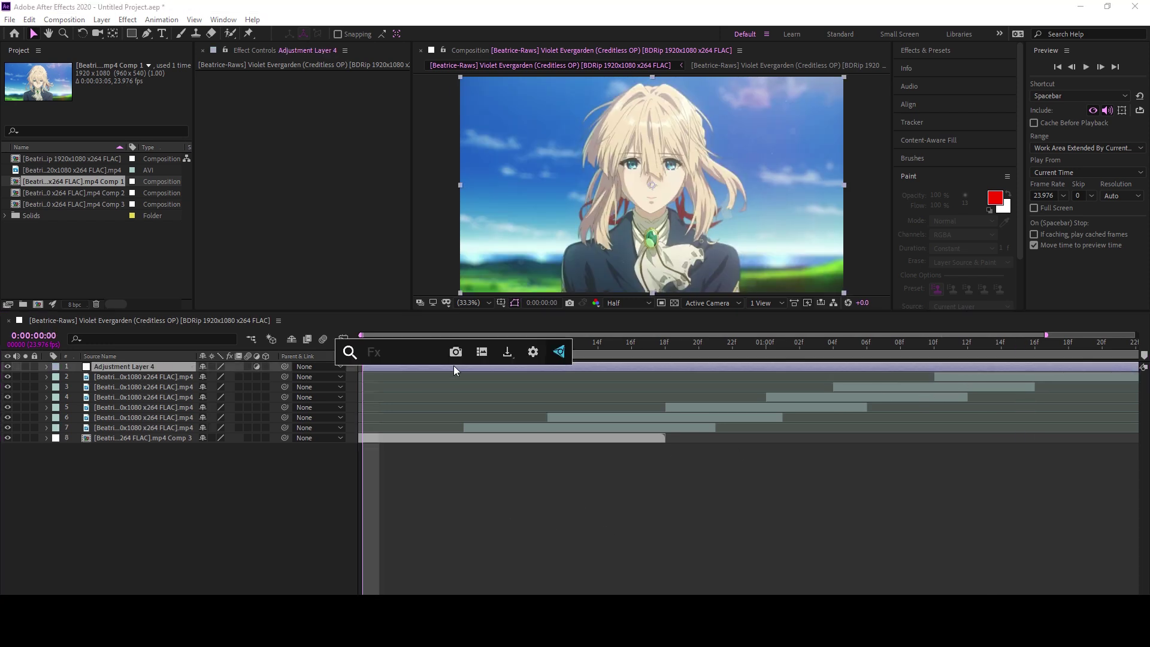
pyautogui.write('cc wude')
pyautogui.press('BackSpace')
pyautogui.press('BackSpace')
pyautogui.press('BackSpace')
pyautogui.write('ide')
pyautogui.press('Return')
pyautogui.click(426, 348)
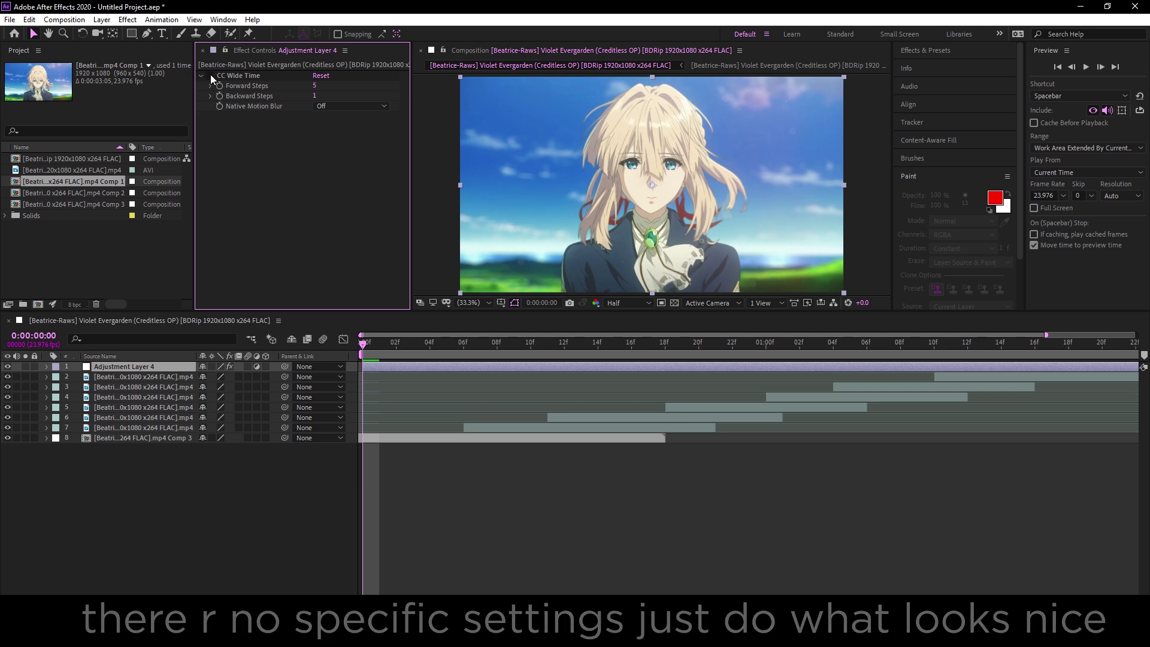
# Compare CC Wide Time at full resolution, then return to half resolution, Fit view, and preview
pyautogui.scroll(7, 529, 147)
pyautogui.scroll(-2, 617, 240)
pyautogui.click(626, 303)
pyautogui.click(623, 333)
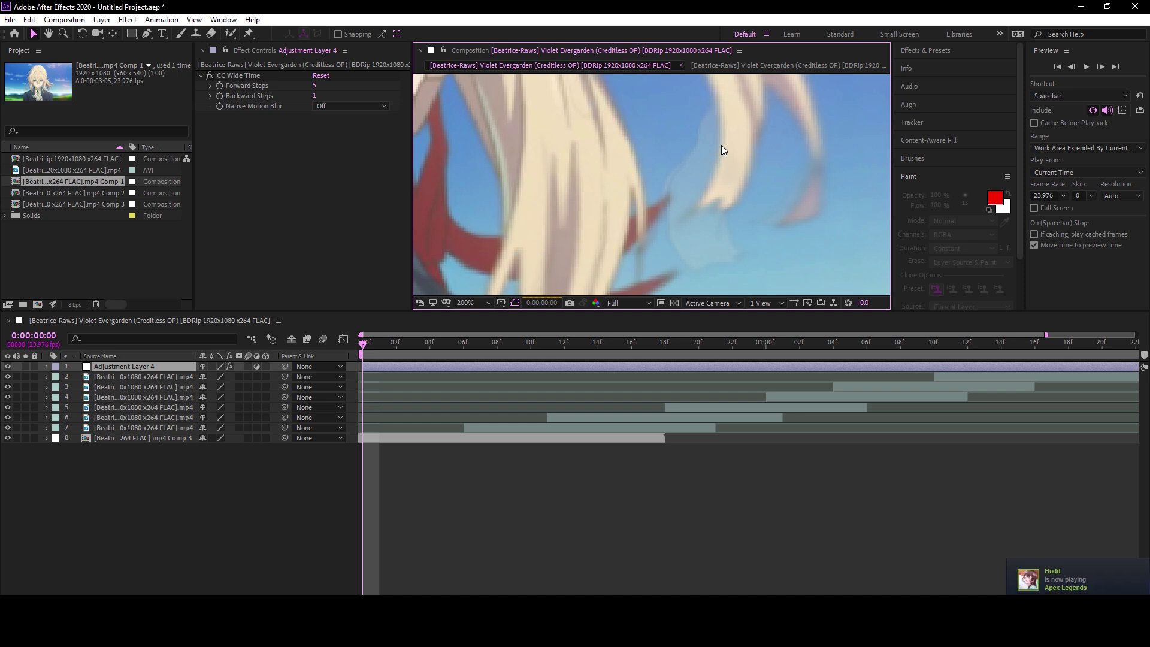
pyautogui.moveTo(721, 150); pyautogui.dragTo(593, 183)
pyautogui.click(207, 76)
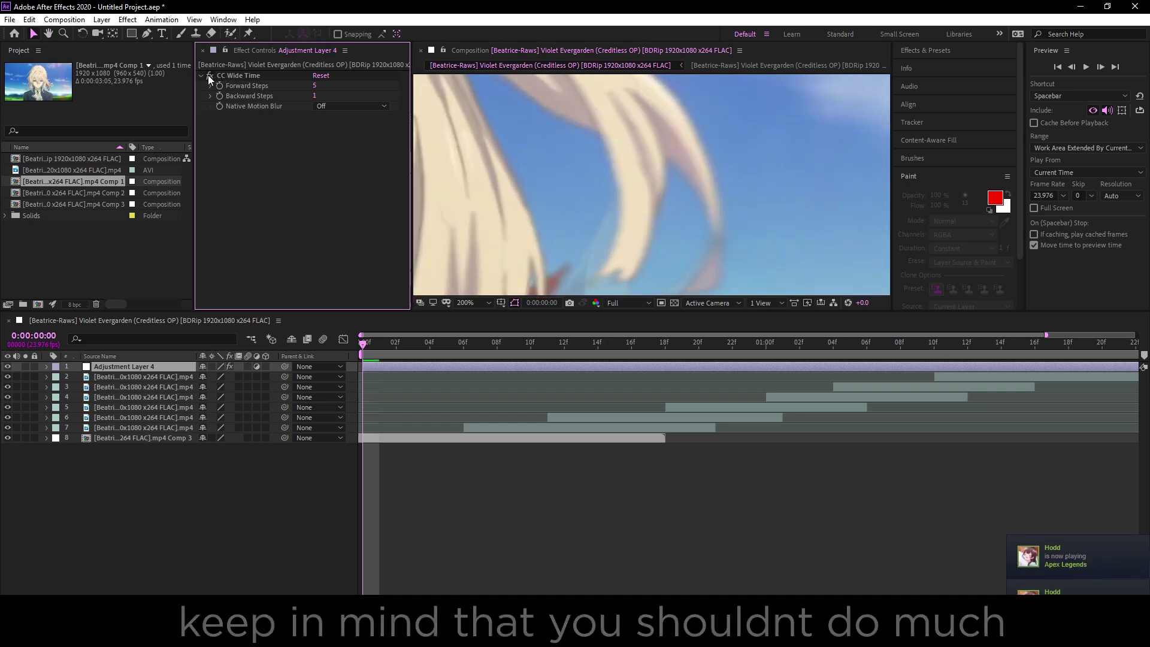
pyautogui.click(611, 302)
pyautogui.click(621, 347)
pyautogui.click(479, 303)
pyautogui.click(499, 331)
pyautogui.press('space')
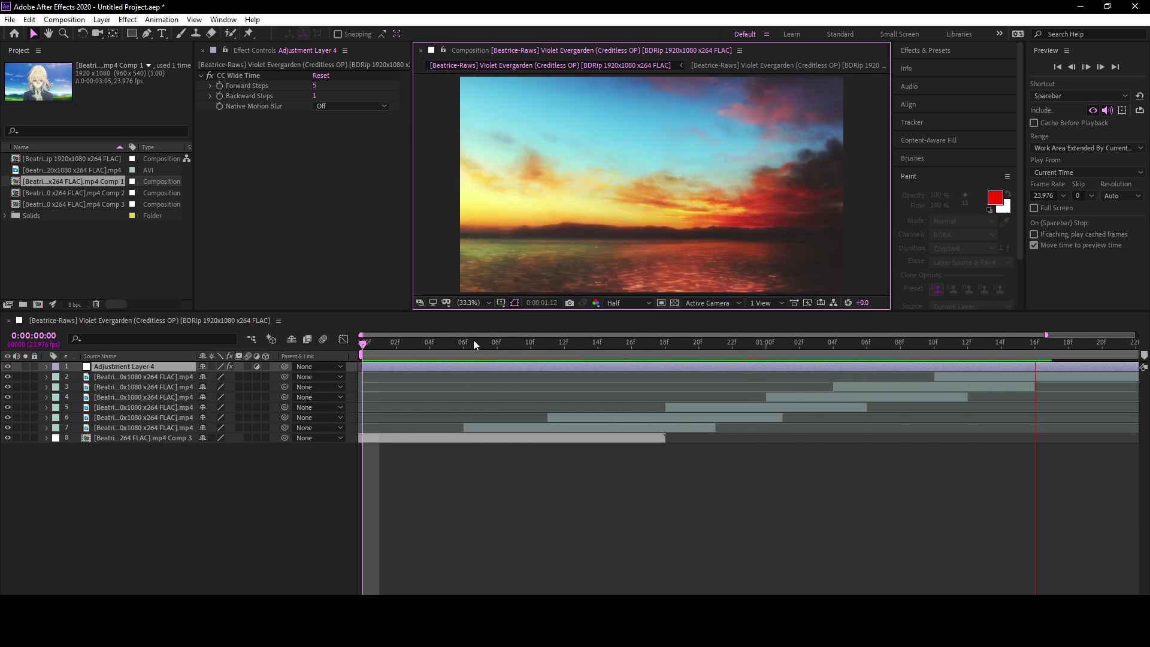
pyautogui.press('space')
# Hide the adjustment layer and key the bottom clip's Scale from 317% to 100% at frame 8
pyautogui.click(7, 367)
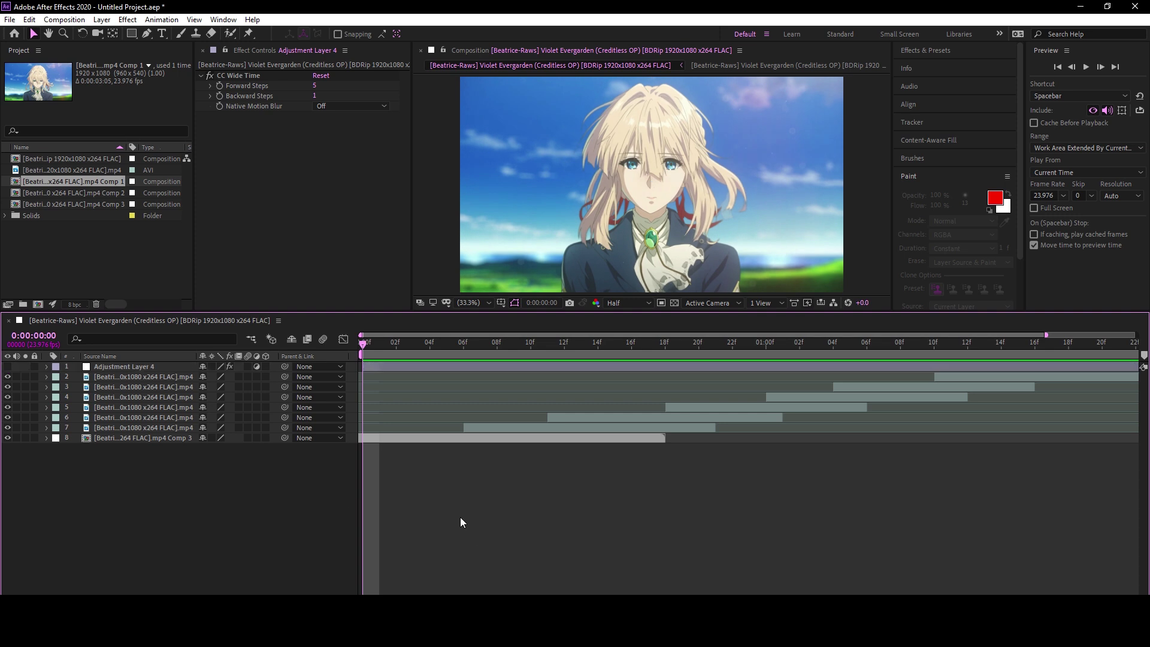
pyautogui.click(408, 437)
pyautogui.press('s')
pyautogui.moveTo(218, 448); pyautogui.dragTo(276, 465)
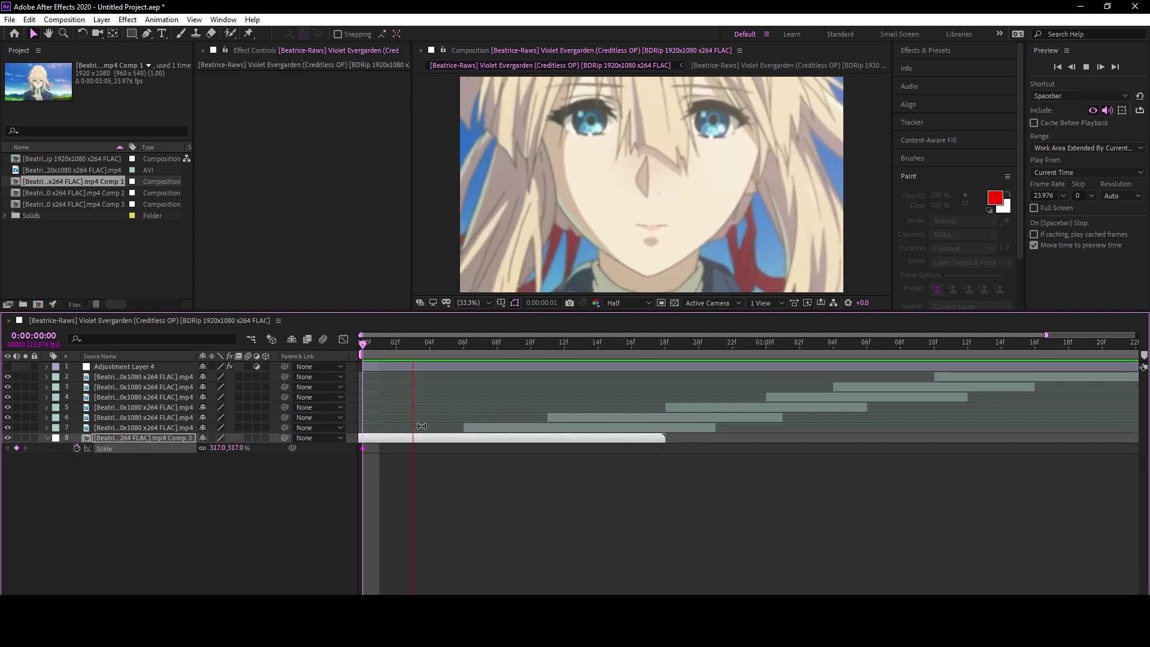
pyautogui.click(488, 350)
pyautogui.click(238, 448)
pyautogui.write('1')
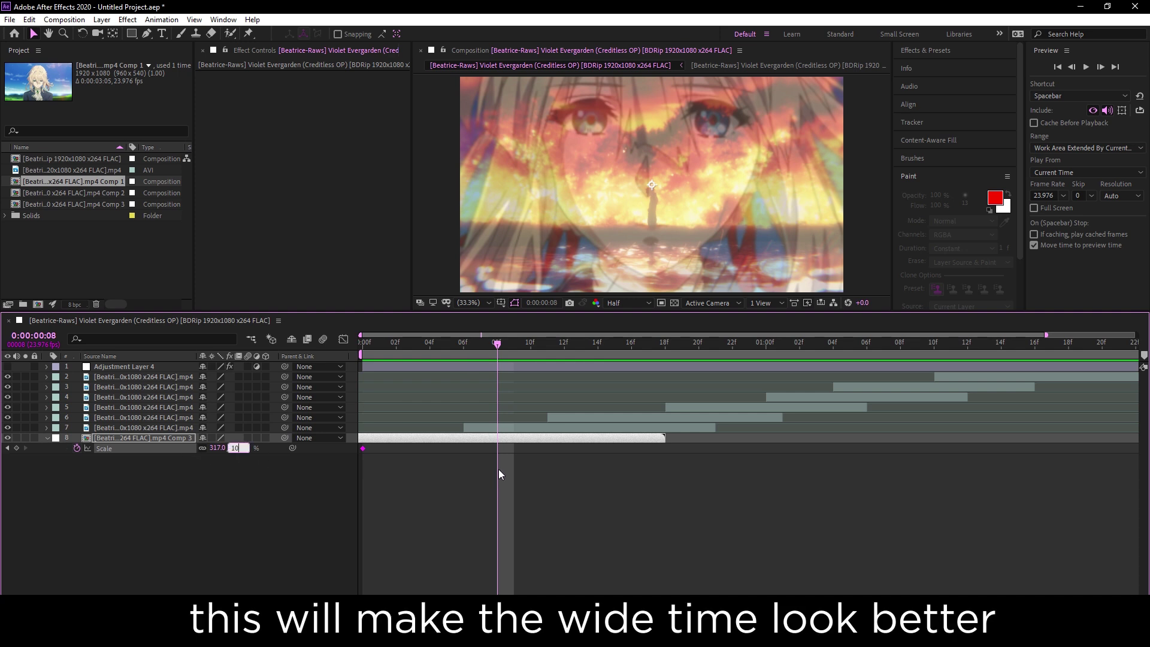
pyautogui.write('0')
pyautogui.press('Return')
# Shift the end Scale keyframe later, Easy Ease both keys, and steepen the curve in the Graph Editor
pyautogui.moveTo(497, 449)
pyautogui.mouseDown()
pyautogui.moveTo(617, 449)
pyautogui.moveTo(546, 448)
pyautogui.mouseUp()
pyautogui.press('F9')
pyautogui.click(343, 340)
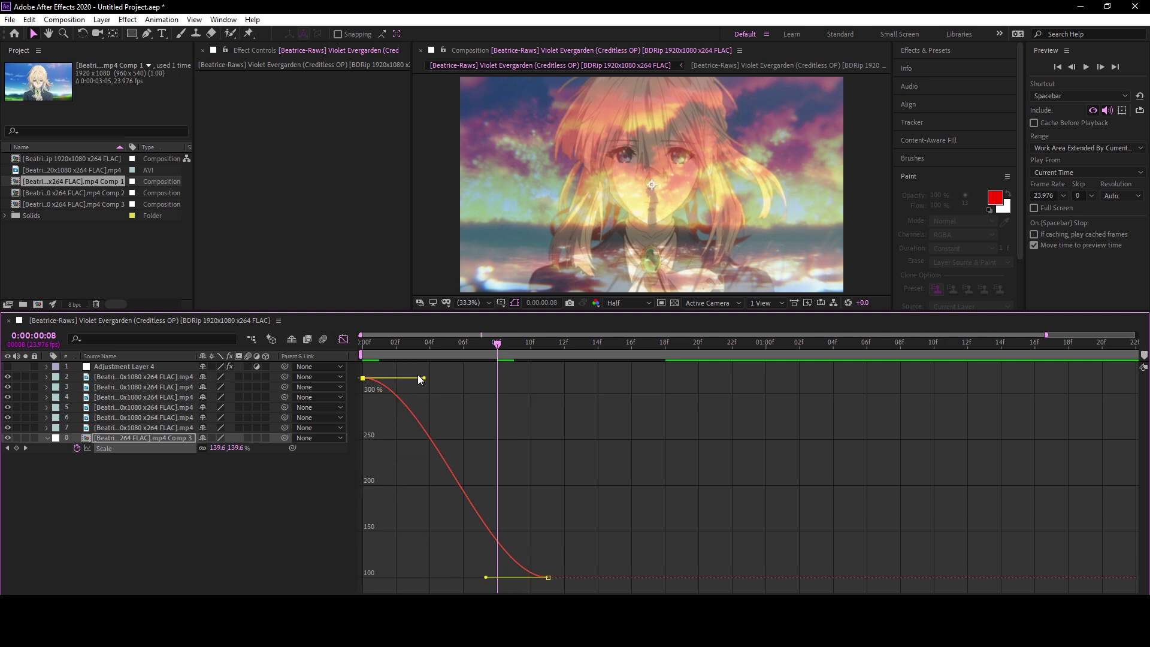
pyautogui.moveTo(425, 378); pyautogui.dragTo(366, 518)
pyautogui.moveTo(486, 577); pyautogui.dragTo(362, 569)
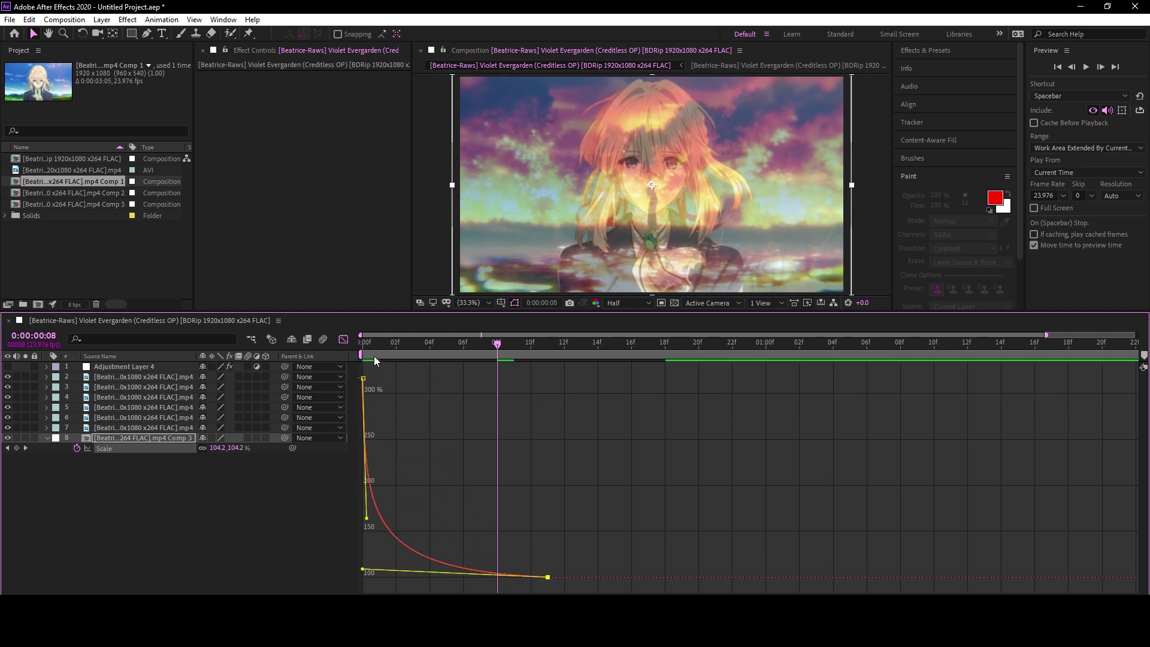
pyautogui.click(344, 340)
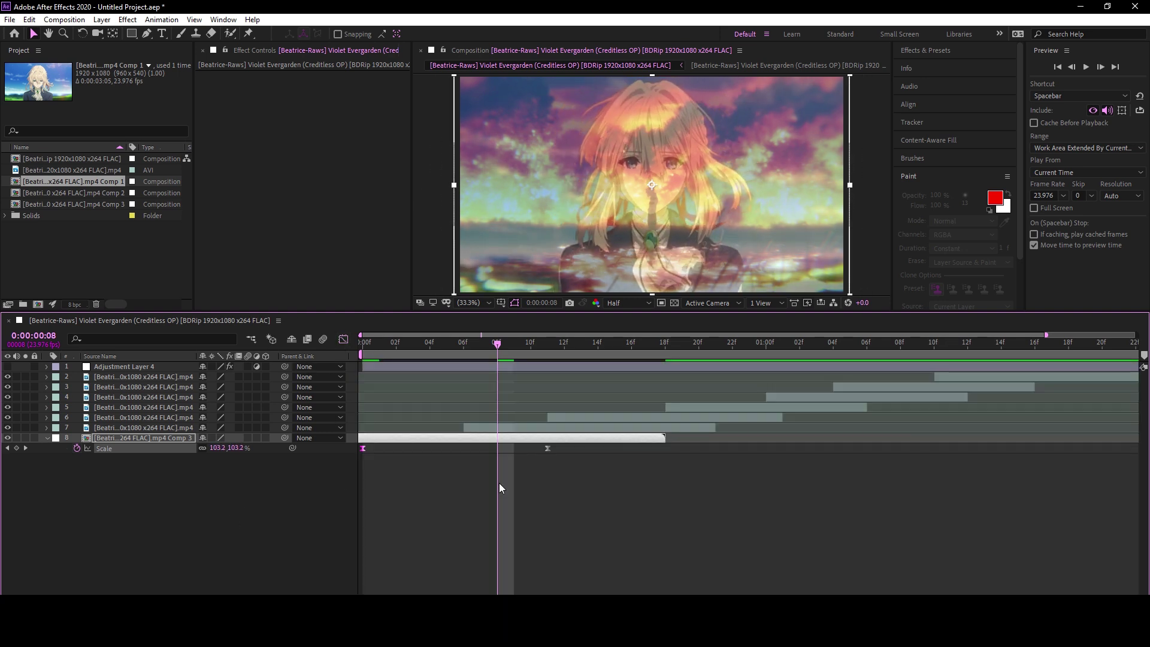
# Paste the 317%-to-100% zoom-out keyframes onto layers 7 and 6 at their starts
pyautogui.click(498, 429)
pyautogui.click(465, 343)
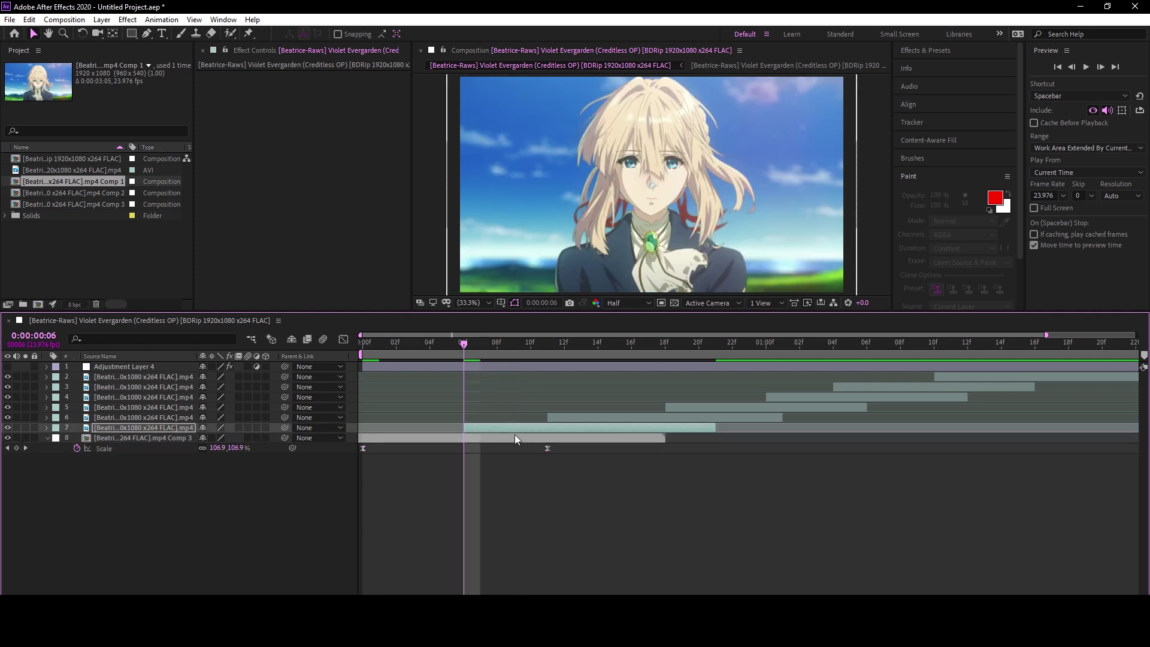
pyautogui.press('u')
pyautogui.press('space')
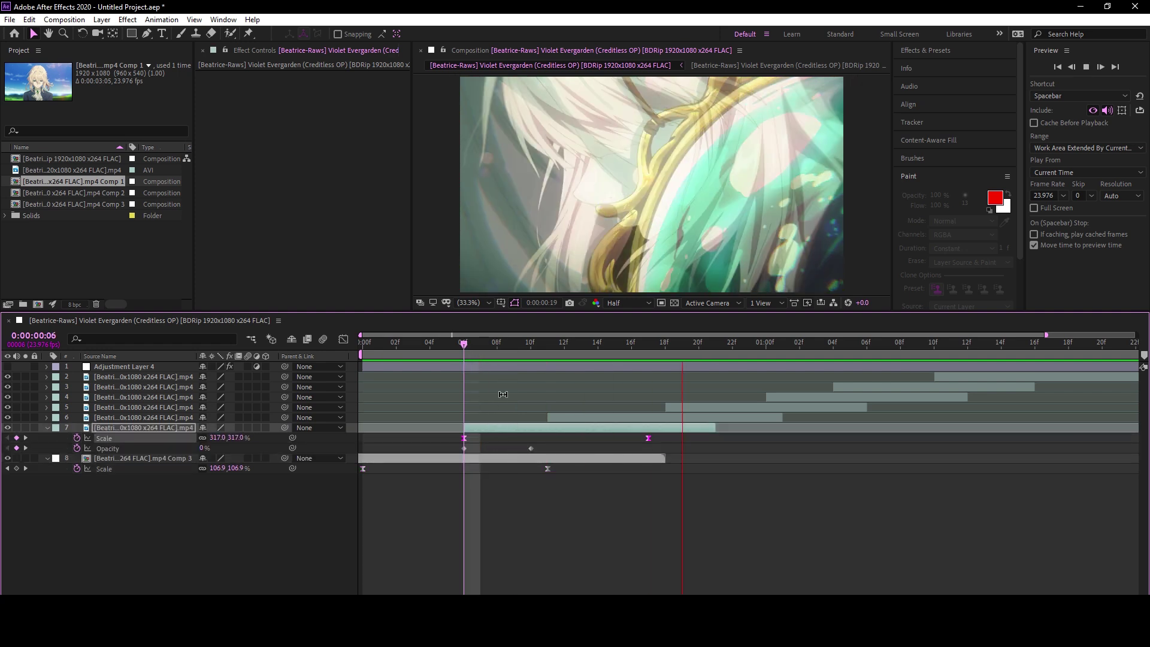
pyautogui.click(552, 416)
pyautogui.press('space')
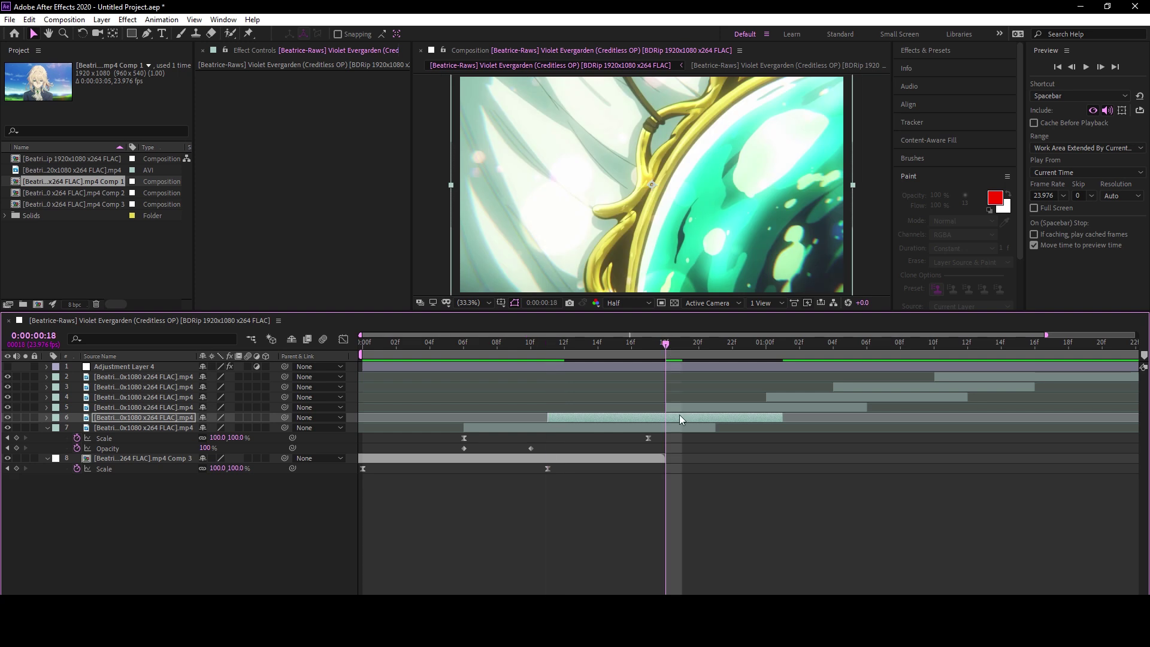
# Paste the zoom-out onto layers 3 and 2 at their in-points and preview all zooms
pyautogui.click(695, 408)
pyautogui.click(767, 343)
pyautogui.click(839, 397)
pyautogui.click(846, 389)
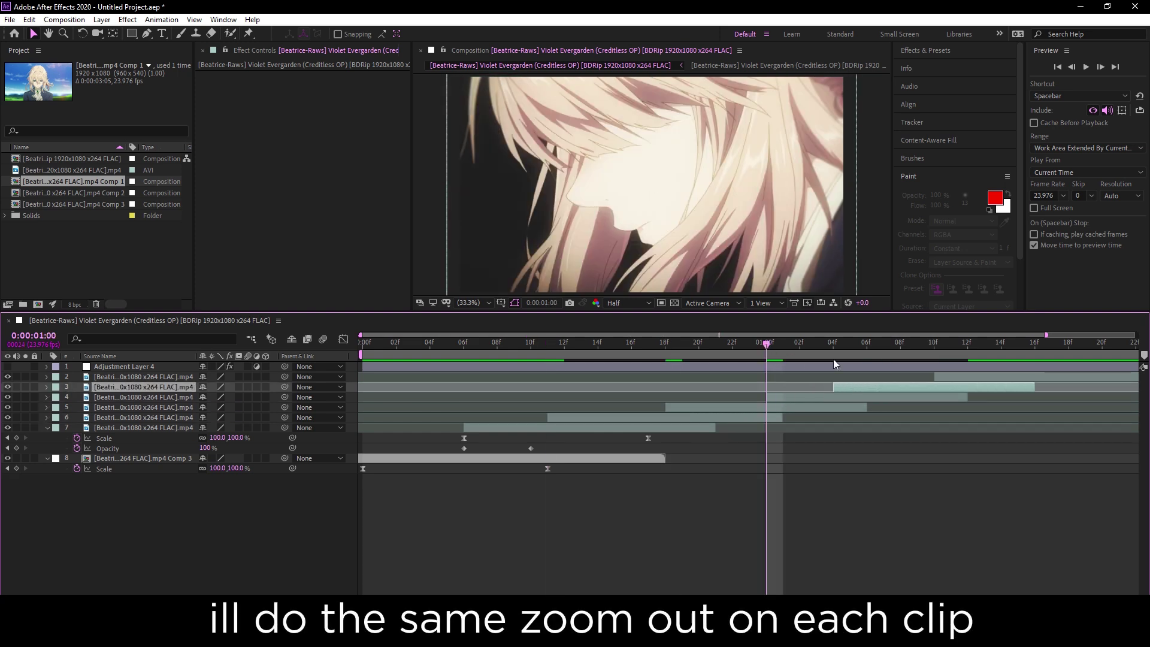
pyautogui.press('i')
pyautogui.hotkey('ctrl', 'Up')
pyautogui.press('i')
pyautogui.press('Home')
pyautogui.press('space')
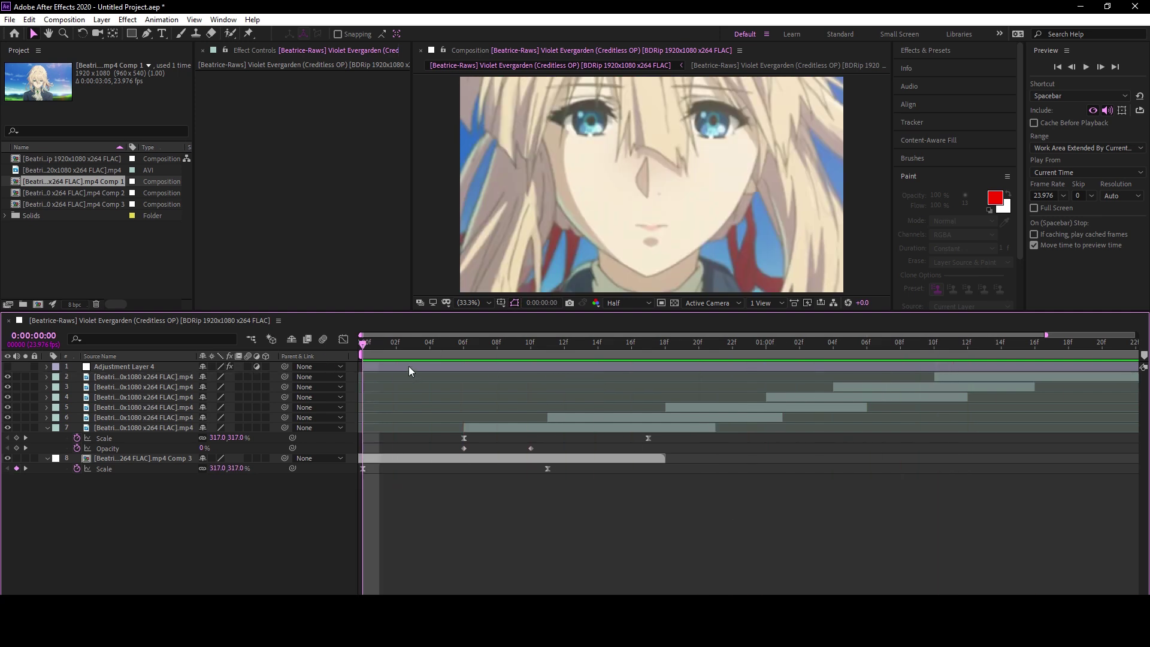
# Select the adjustment layer, undo the stray Scale change, and set CC Wide Time Backward Steps to 4
pyautogui.hotkey('ctrl', 'Up')
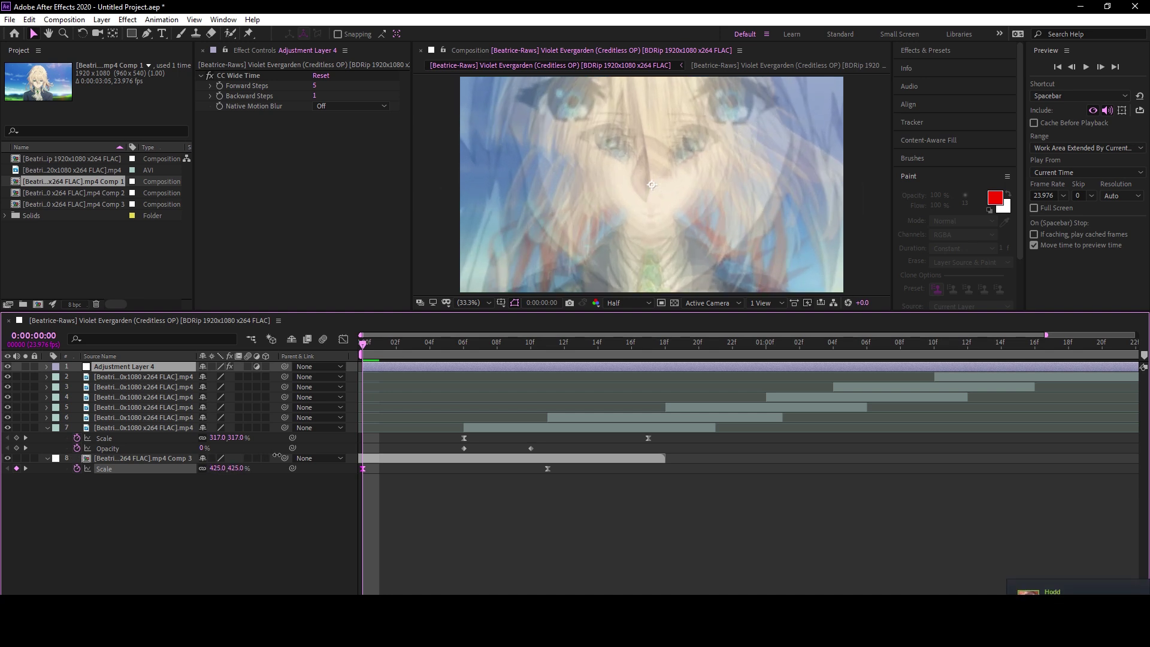
pyautogui.hotkey('ctrl', 'z')
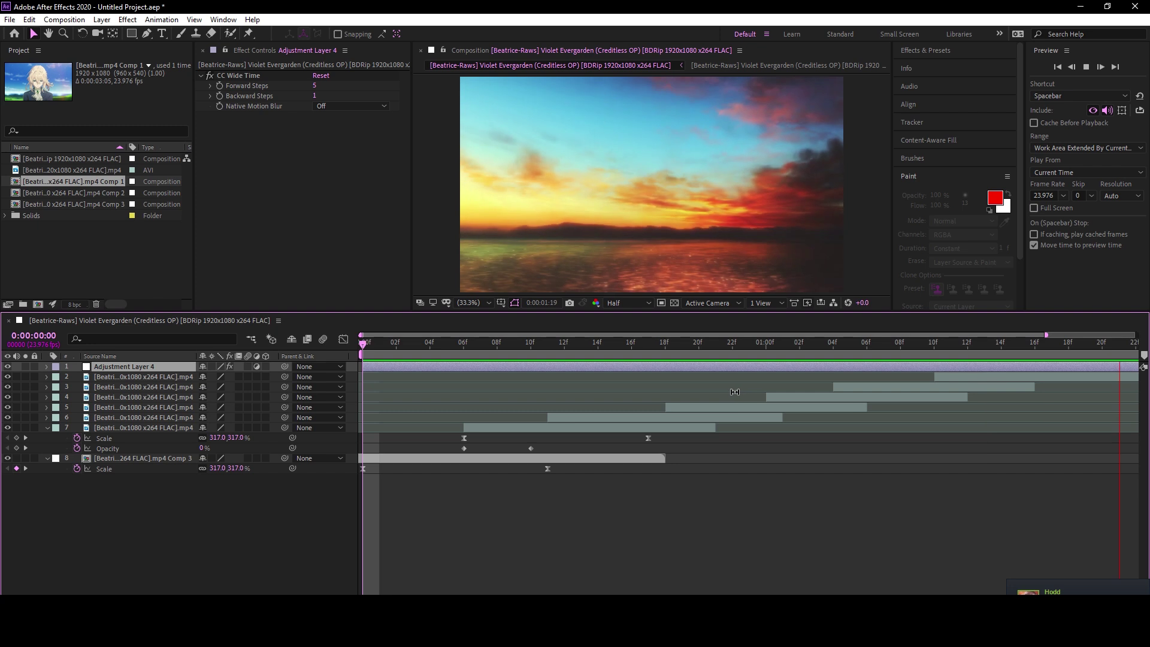
pyautogui.click(700, 518)
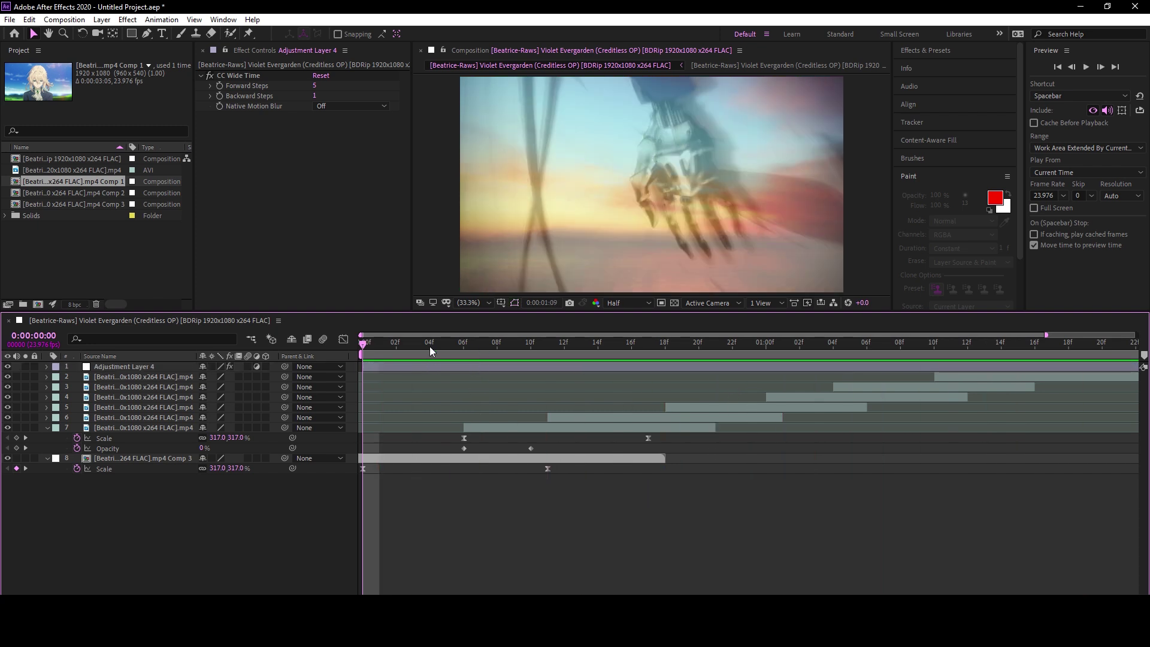
pyautogui.write('4')
pyautogui.click(483, 150)
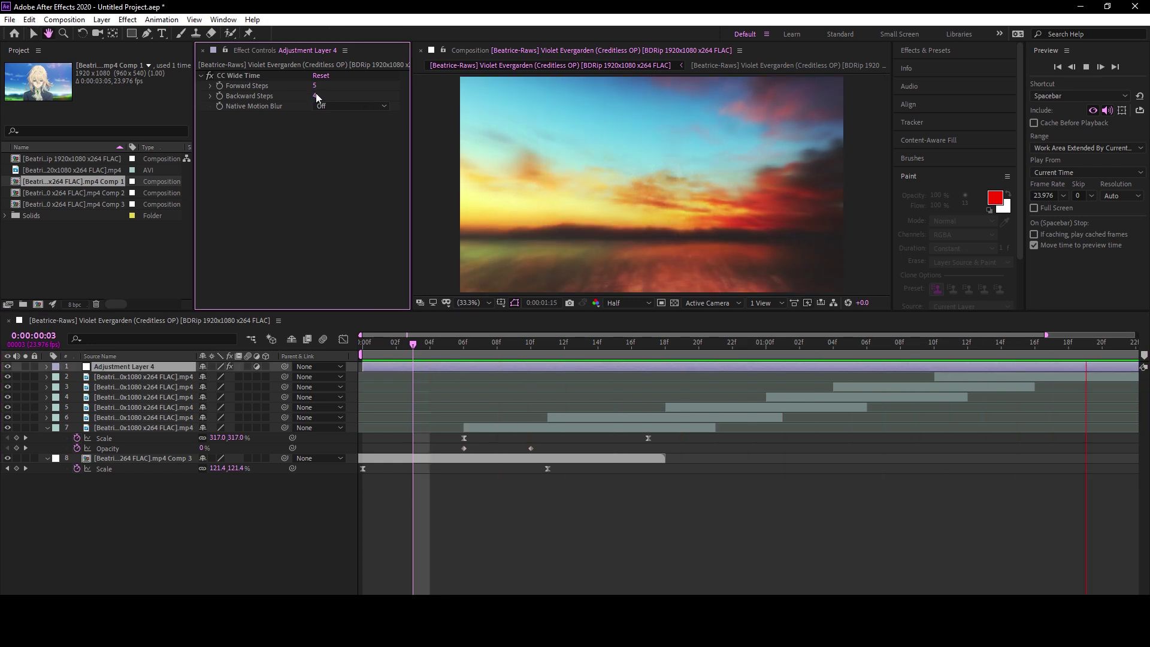
# Try CC Wide Time Backward Steps at 7 and 28, then bring it down to 4 and 2
pyautogui.moveTo(315, 96); pyautogui.dragTo(360, 103)
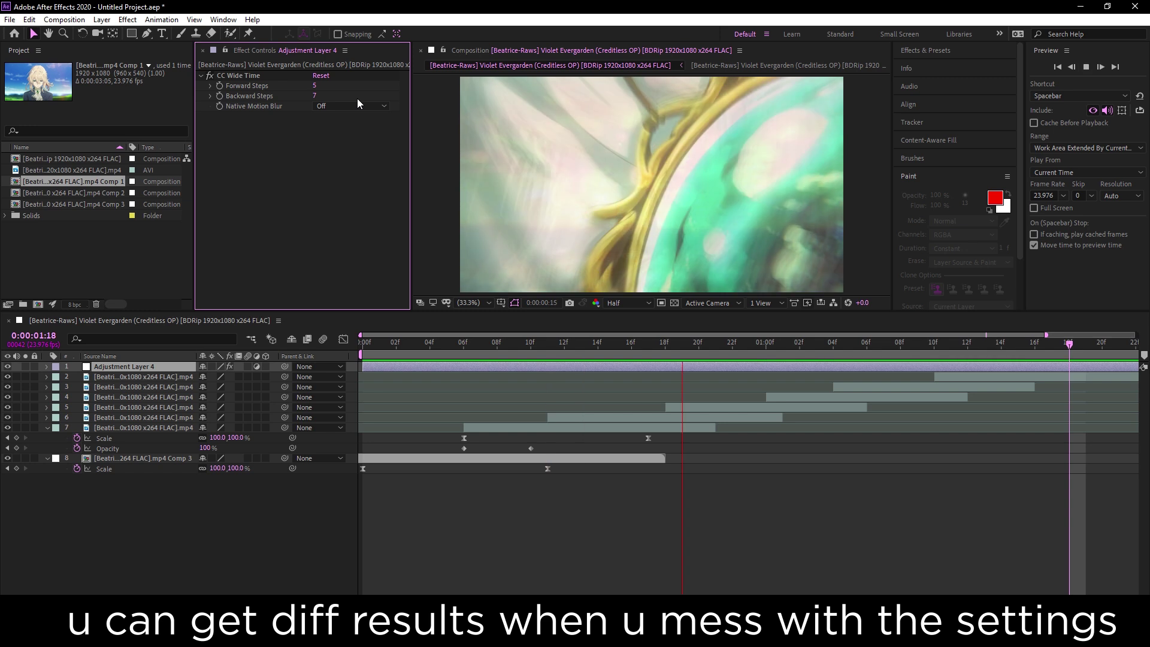
pyautogui.moveTo(334, 102); pyautogui.dragTo(368, 119)
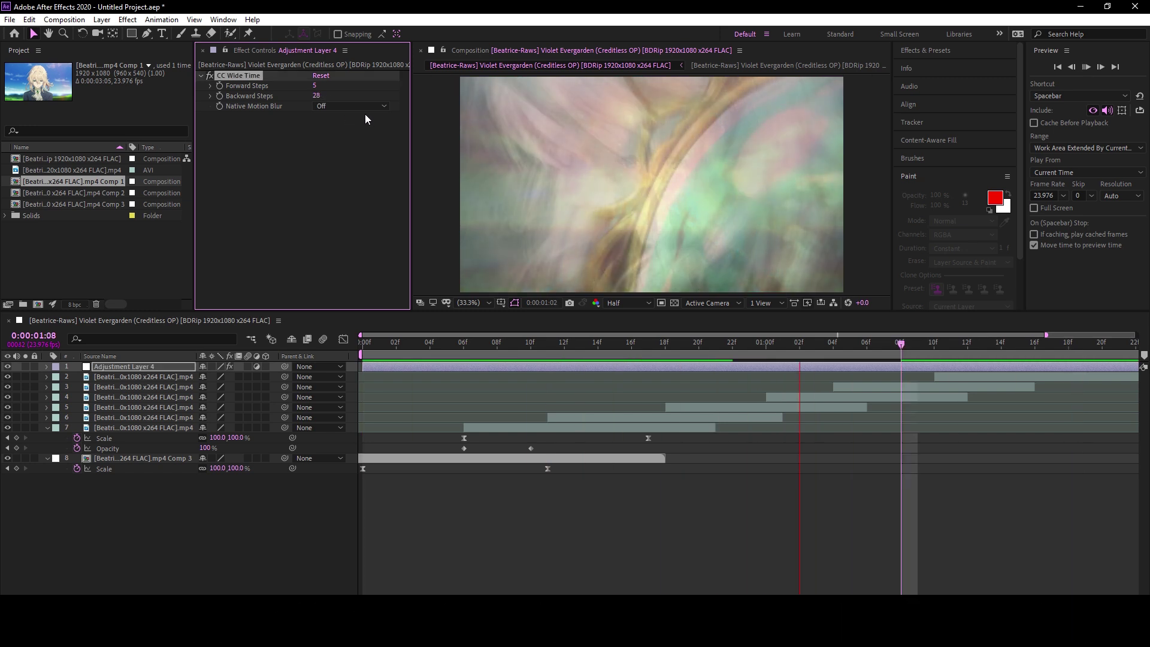
pyautogui.click(314, 96)
pyautogui.write('4')
pyautogui.press('Return')
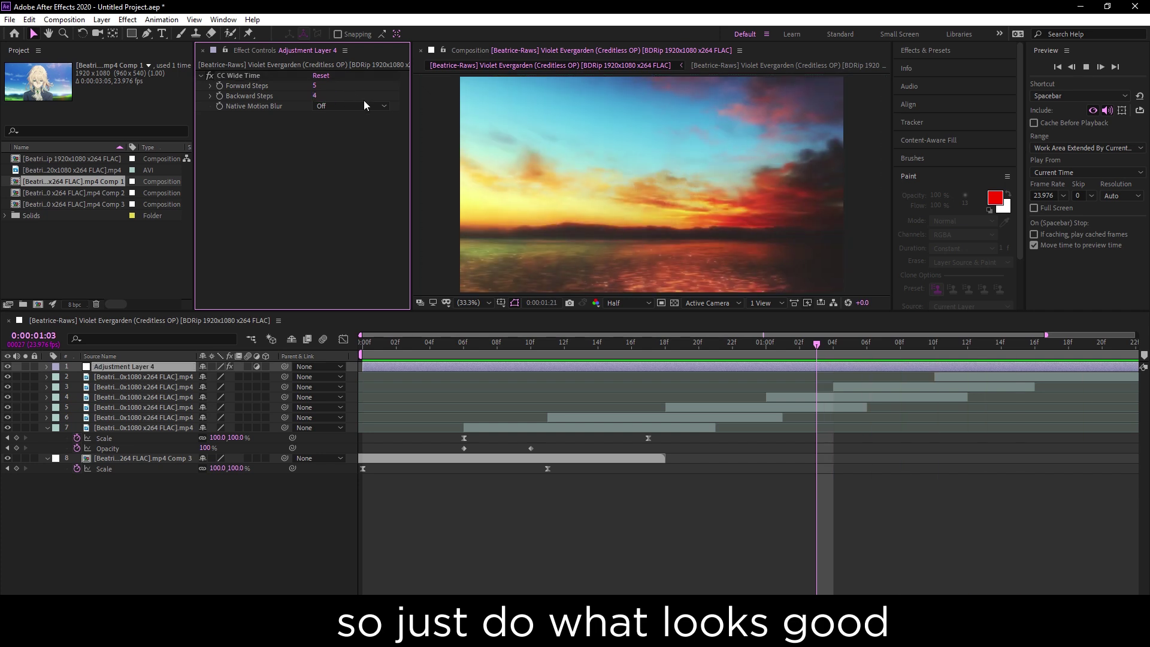
pyautogui.click(314, 96)
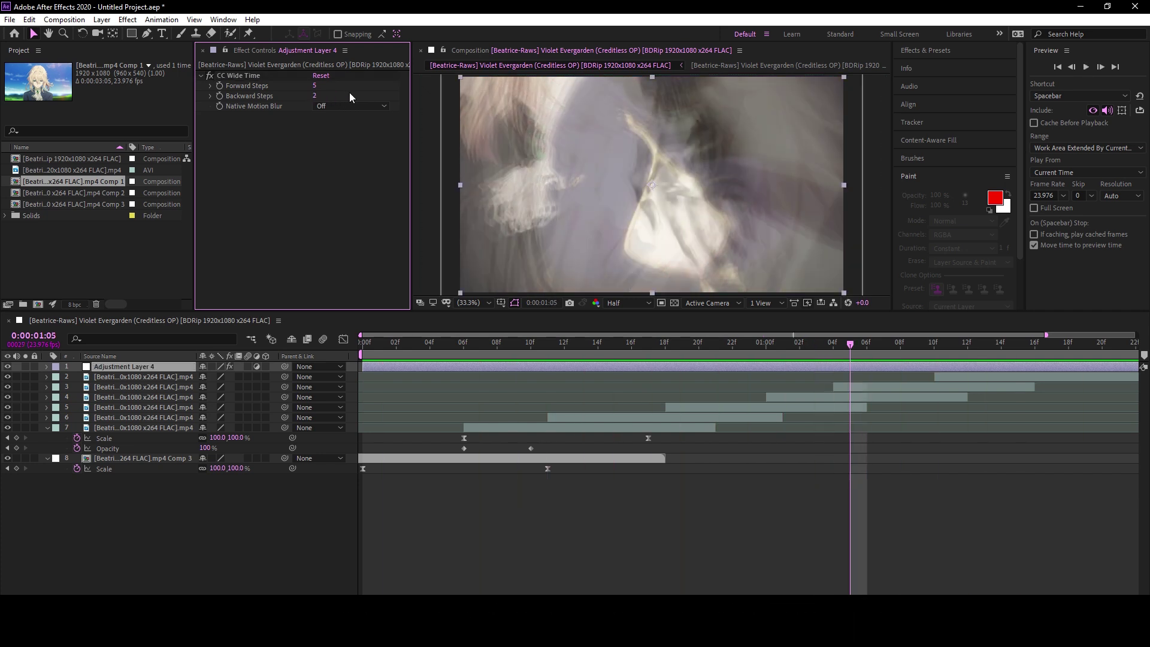
pyautogui.write('2')
pyautogui.press('Return')
# Lower Forward Steps to 3 and preview the lighter trailing blur
pyautogui.press('space')
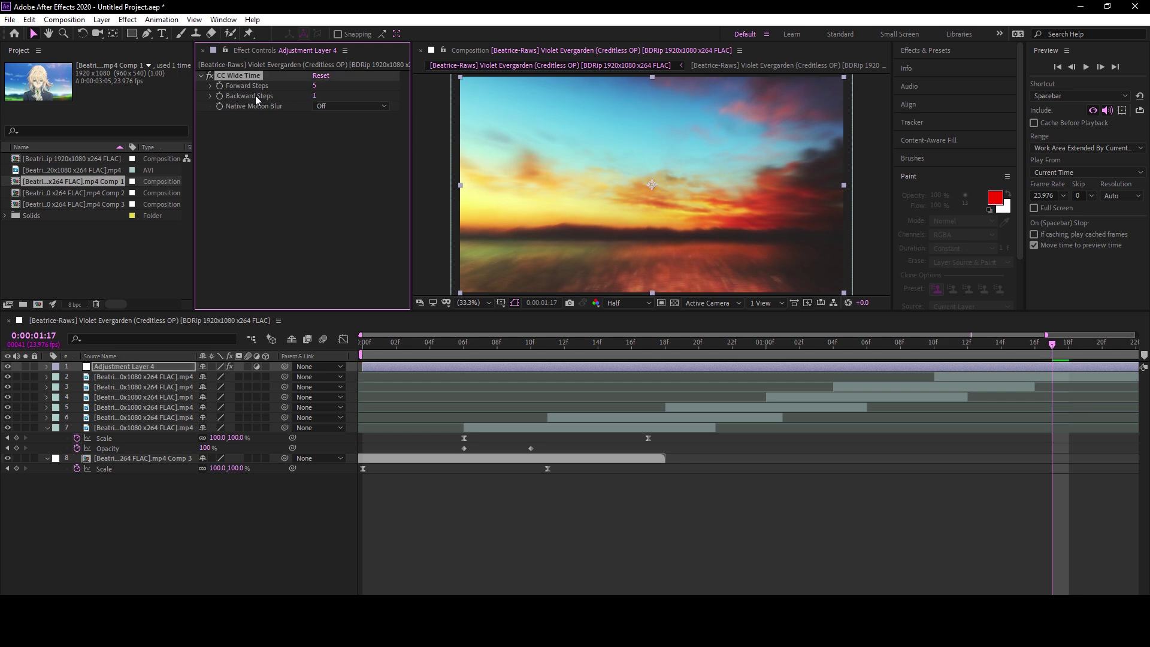
pyautogui.click(372, 106)
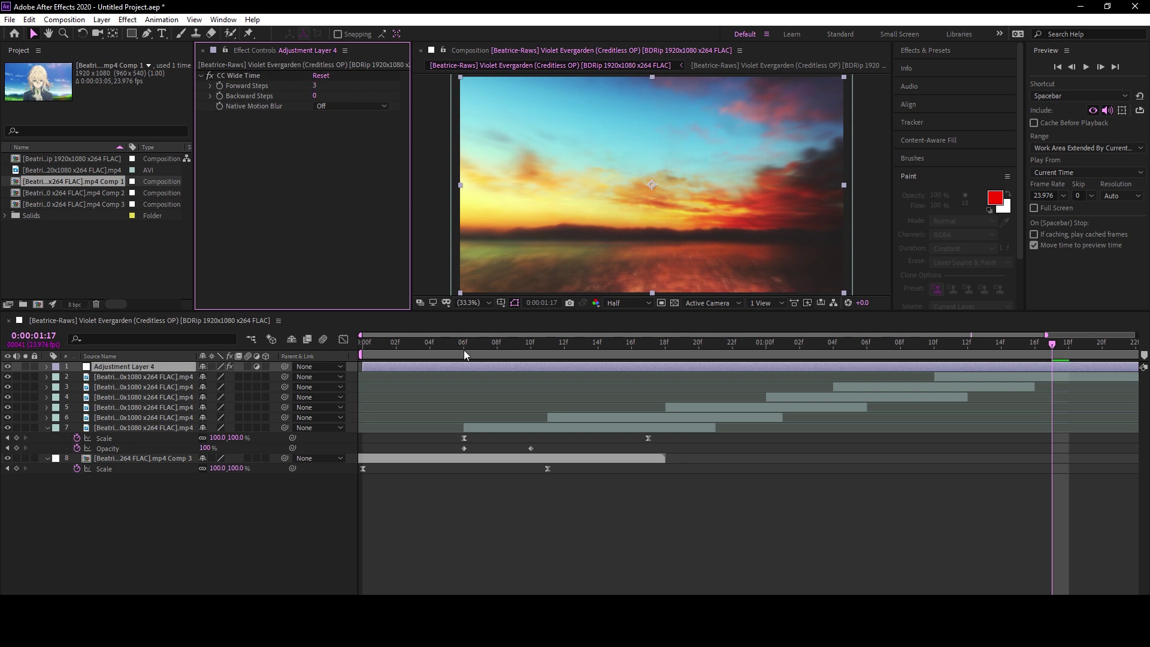
pyautogui.press('space')
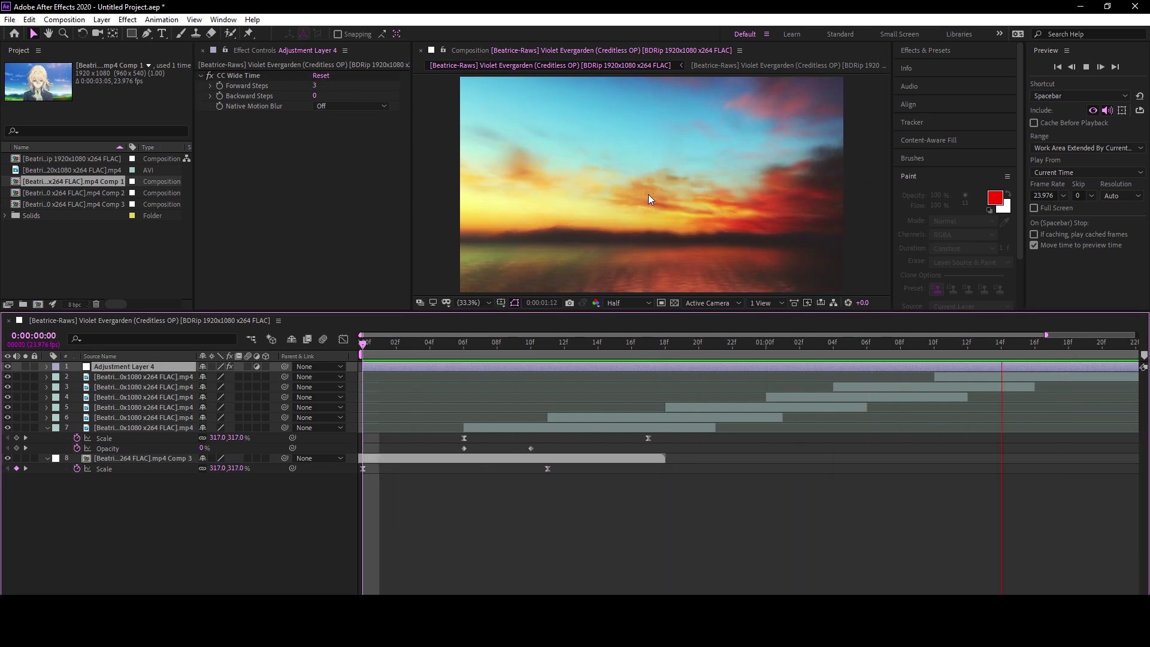
pyautogui.press('space')
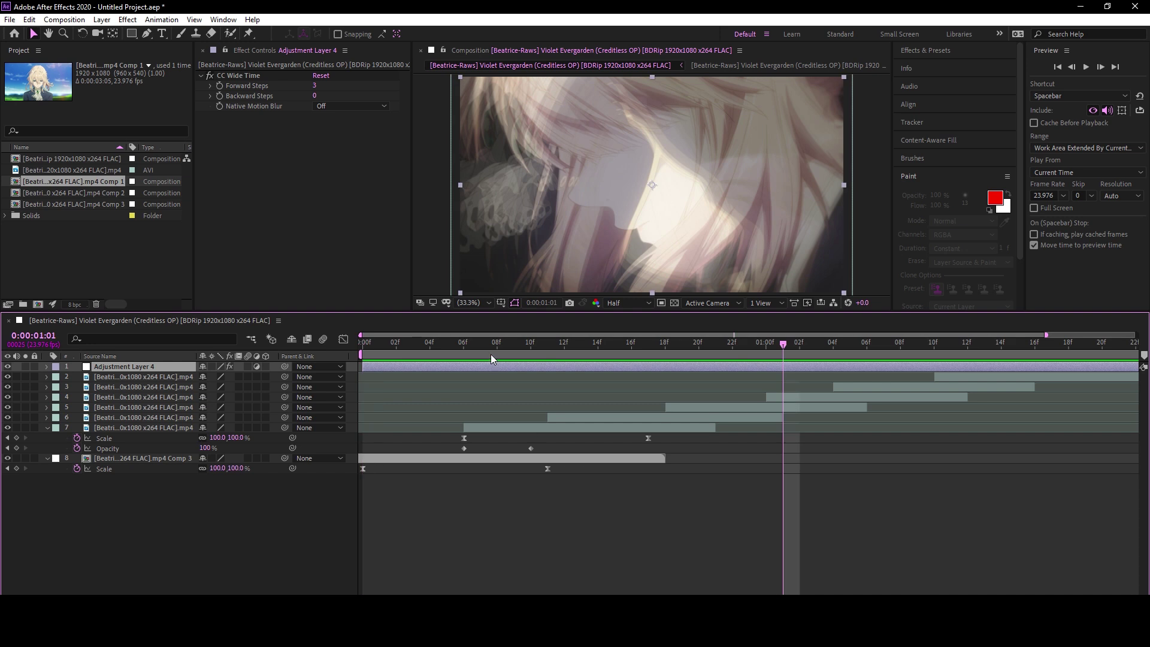
pyautogui.click(496, 358)
pyautogui.hotkey('ctrl', 'space')
pyautogui.write('deep')
pyautogui.press('Return')
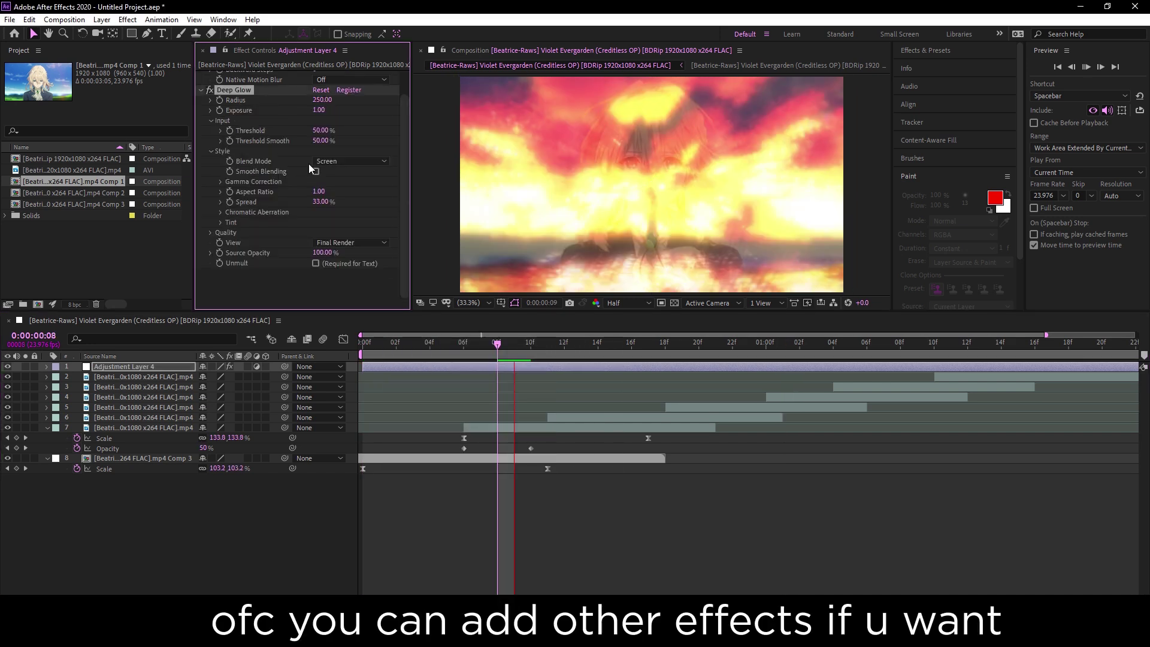
pyautogui.press('space')
pyautogui.press('space')
pyautogui.hotkey('ctrl', 'z')
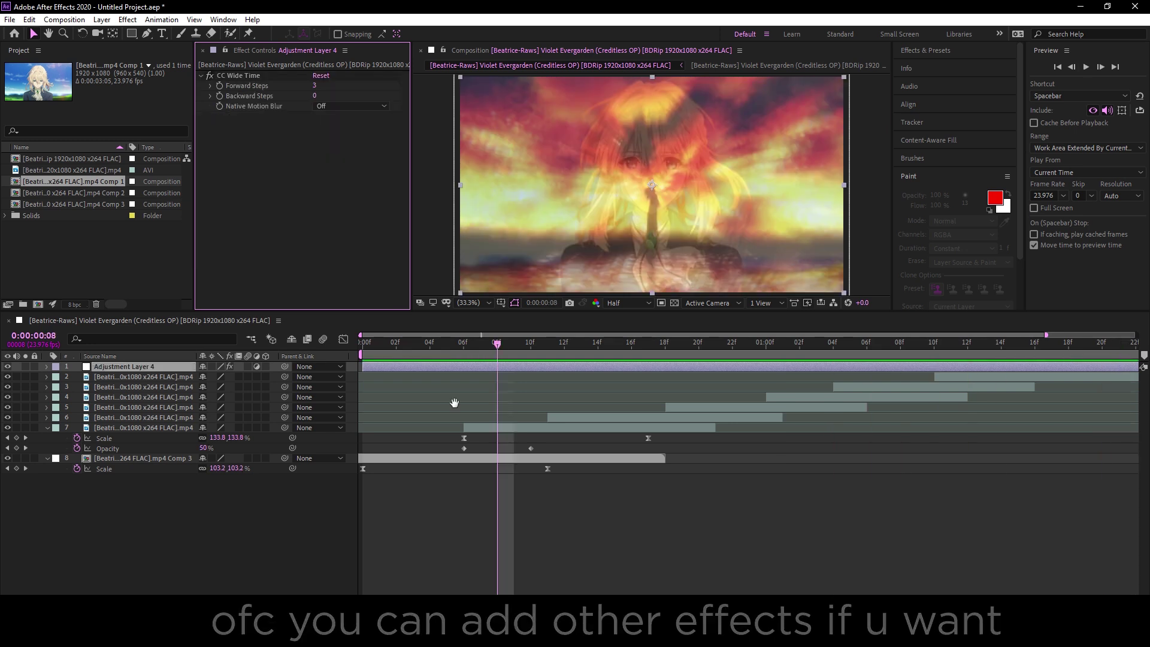
pyautogui.press('space')
pyautogui.press('space')
pyautogui.click(481, 345)
pyautogui.press('pagedown')
pyautogui.press('space')
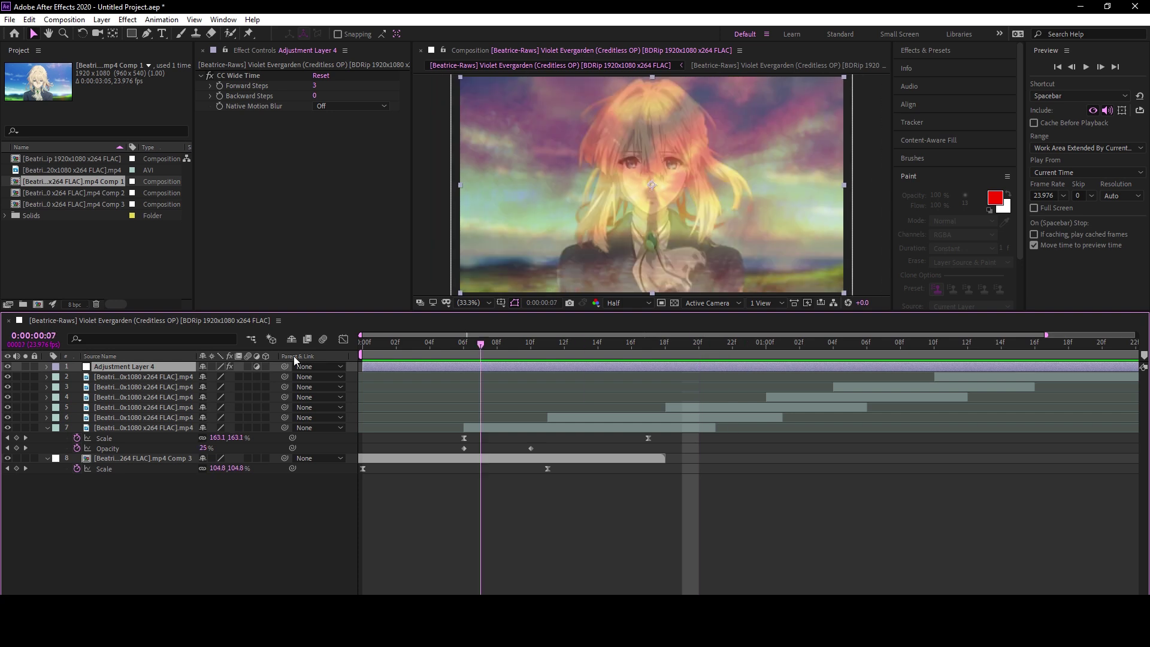
pyautogui.click(496, 345)
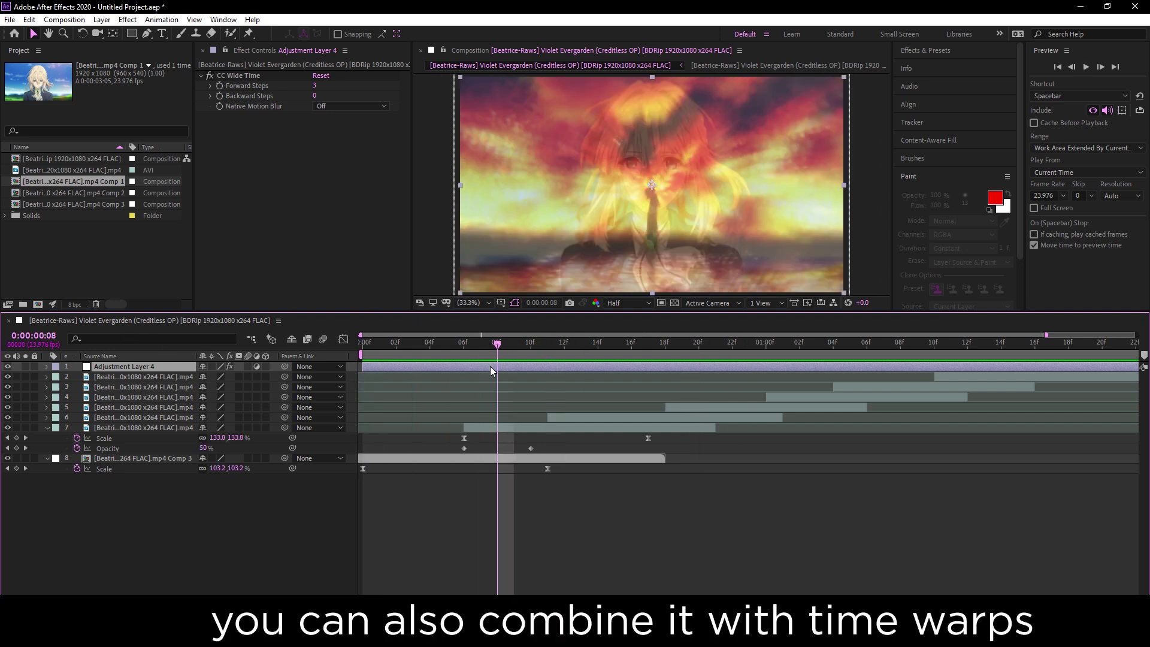
# Apply S_TimeWarpRGB from a 'timewar' search, preview it, and move CC Wide Time below it
pyautogui.hotkey('ctrl', 'space')
pyautogui.write('timewar')
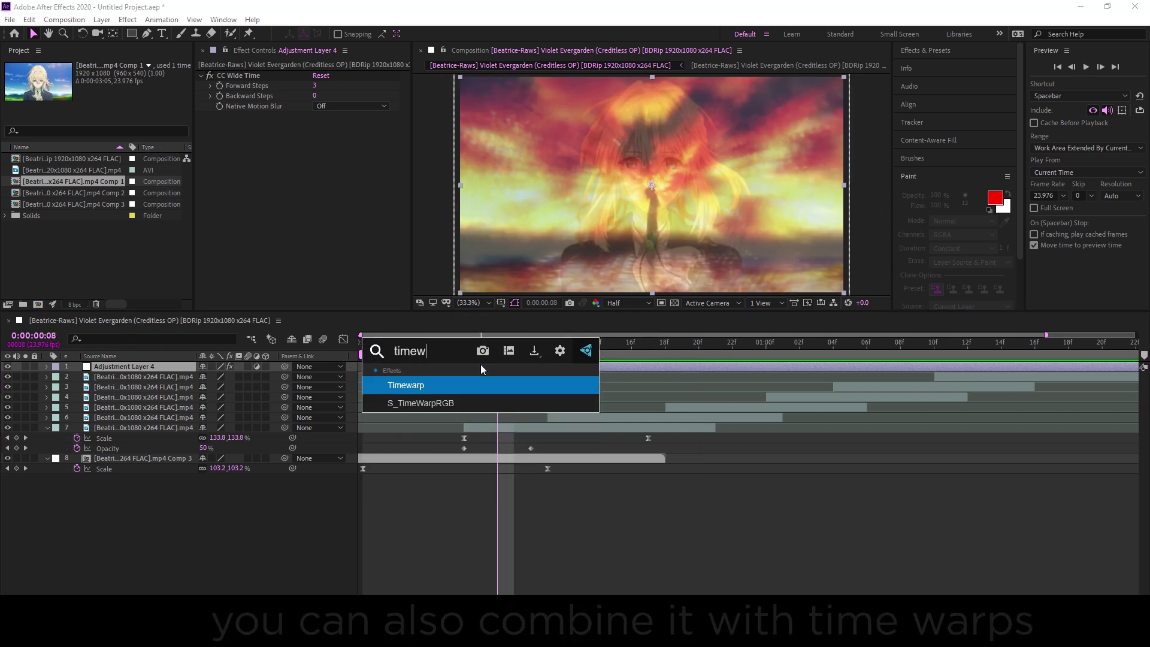
pyautogui.click(420, 402)
pyautogui.press('space')
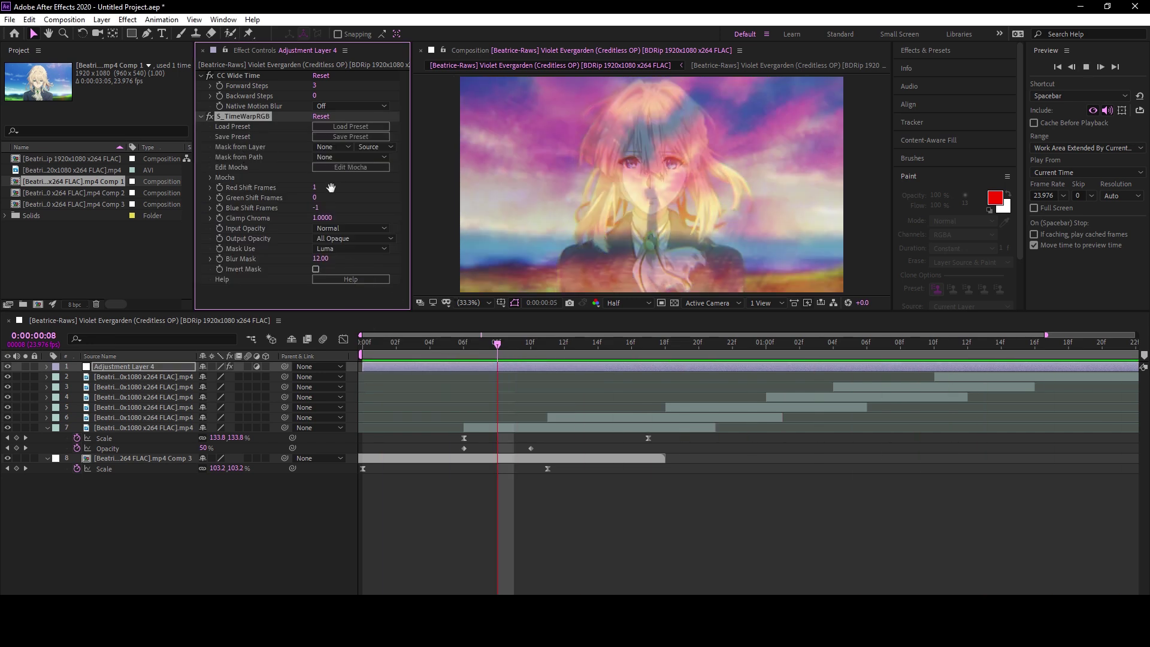
pyautogui.press('space')
pyautogui.moveTo(243, 76); pyautogui.dragTo(249, 208)
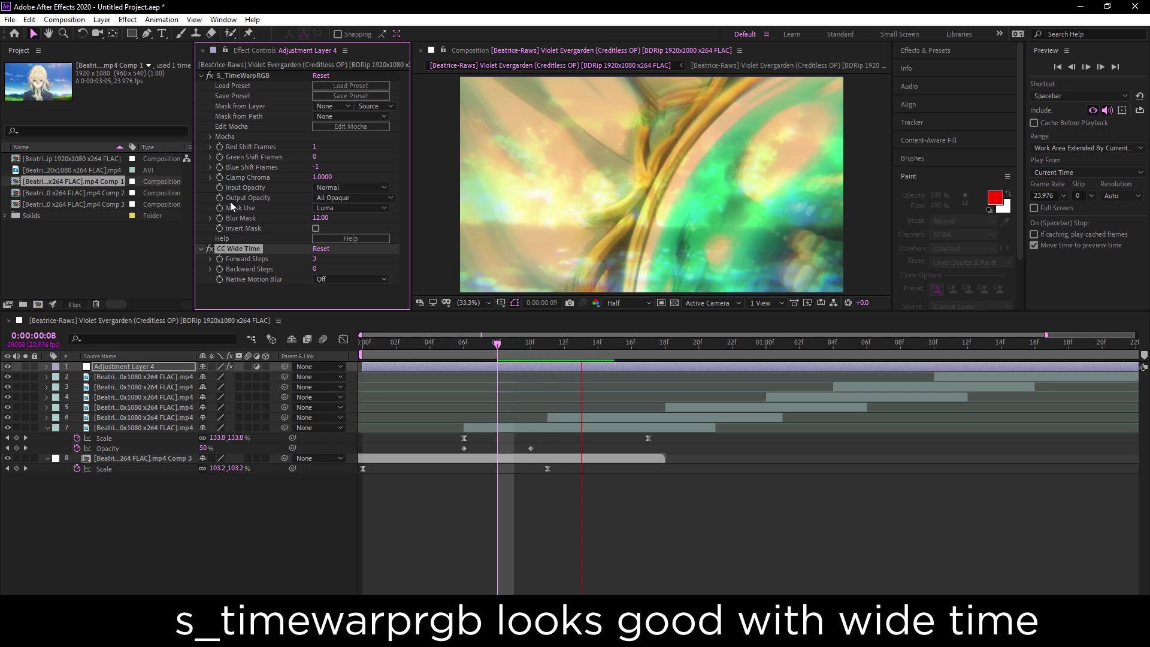
# Put CC Wide Time back on top, test Red Shift Frames at 3 and 1, then delete S_TimeWarpRGB
pyautogui.press('space')
pyautogui.moveTo(243, 251); pyautogui.dragTo(251, 77)
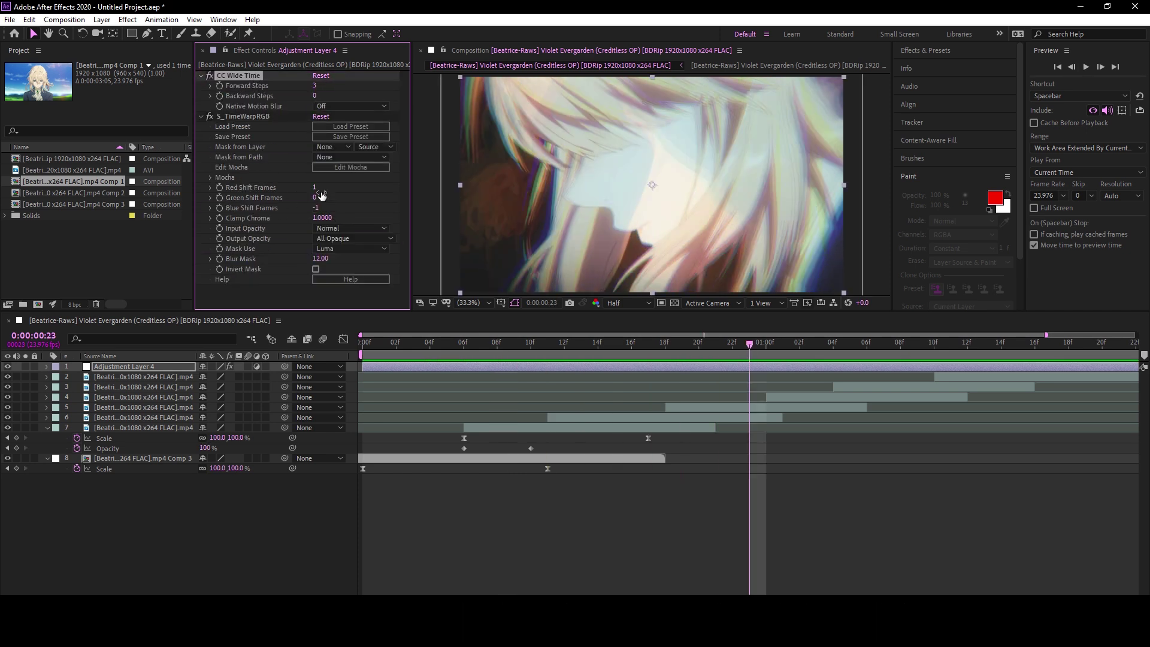
pyautogui.moveTo(315, 188); pyautogui.dragTo(332, 190)
pyautogui.press('space')
pyautogui.moveTo(314, 188)
pyautogui.mouseDown()
pyautogui.moveTo(314, 207)
pyautogui.moveTo(294, 215)
pyautogui.moveTo(354, 218)
pyautogui.mouseUp()
pyautogui.press('space')
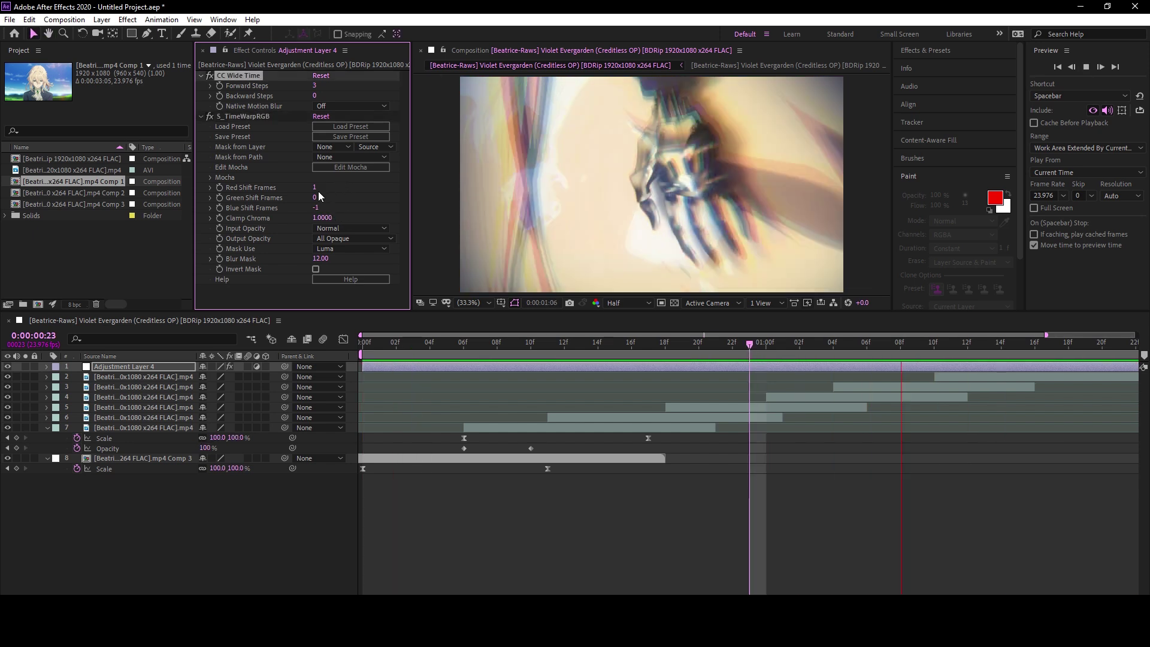
pyautogui.click(246, 117)
pyautogui.press('Delete')
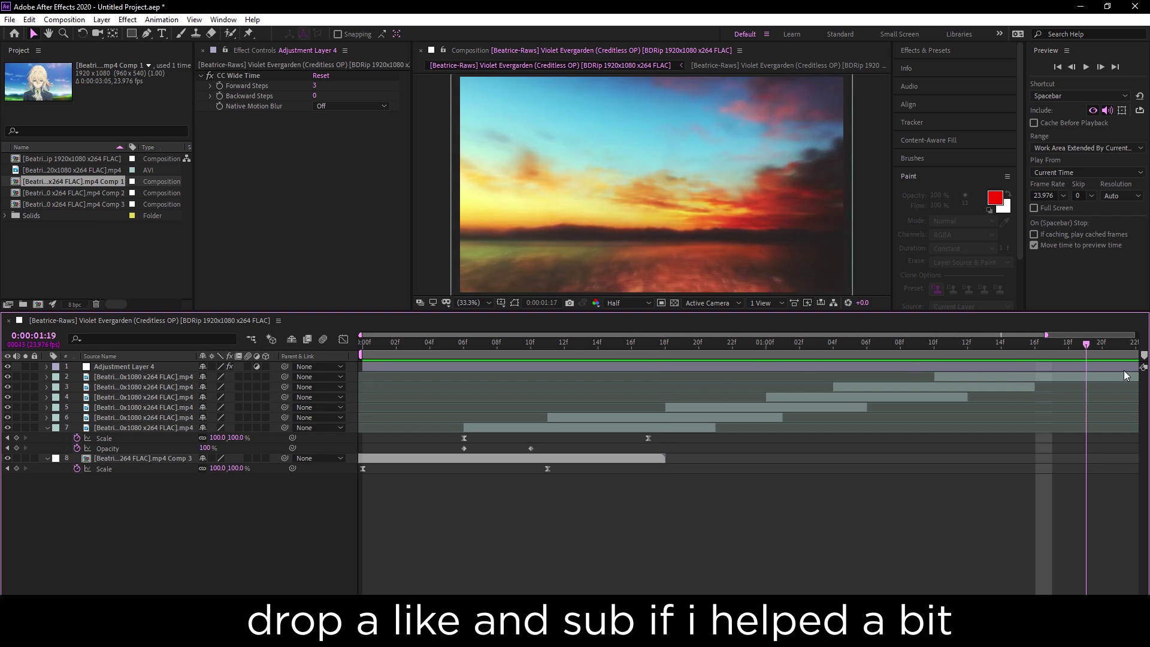
# Play the composition from the start to preview the transition, then stop
pyautogui.click(68, 321)
pyautogui.press('space')
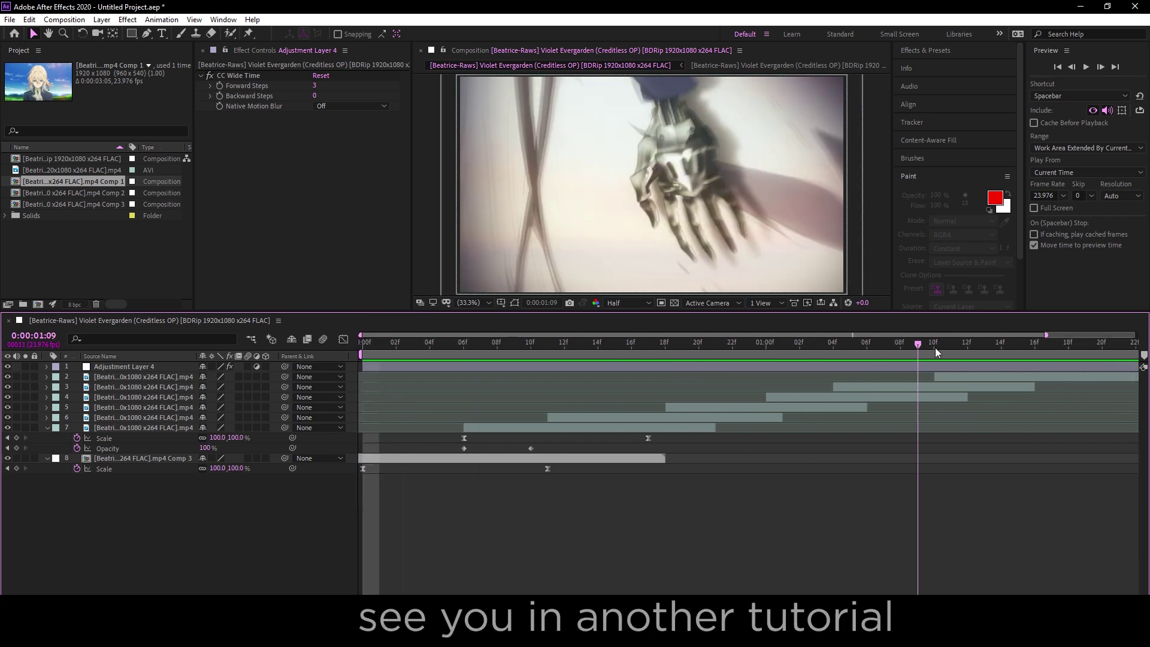
pyautogui.click(510, 326)
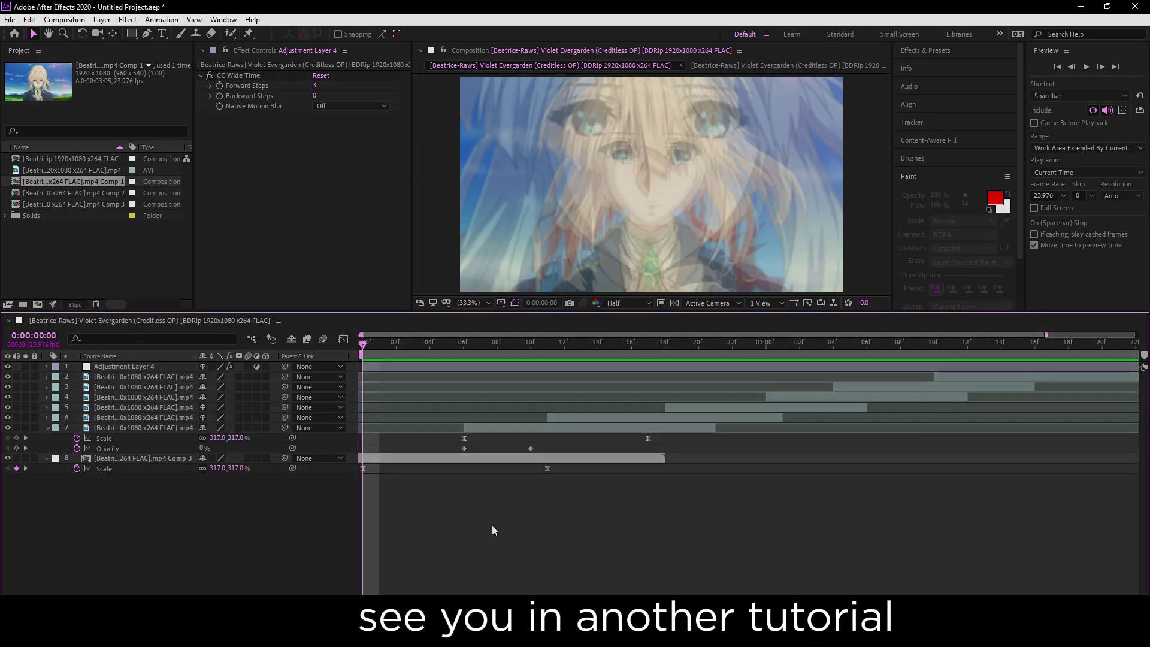
# Select layers 2 through 8 below Adjustment Layer 4 and delete them
pyautogui.click(441, 366)
pyautogui.moveTo(225, 525); pyautogui.dragTo(171, 358)
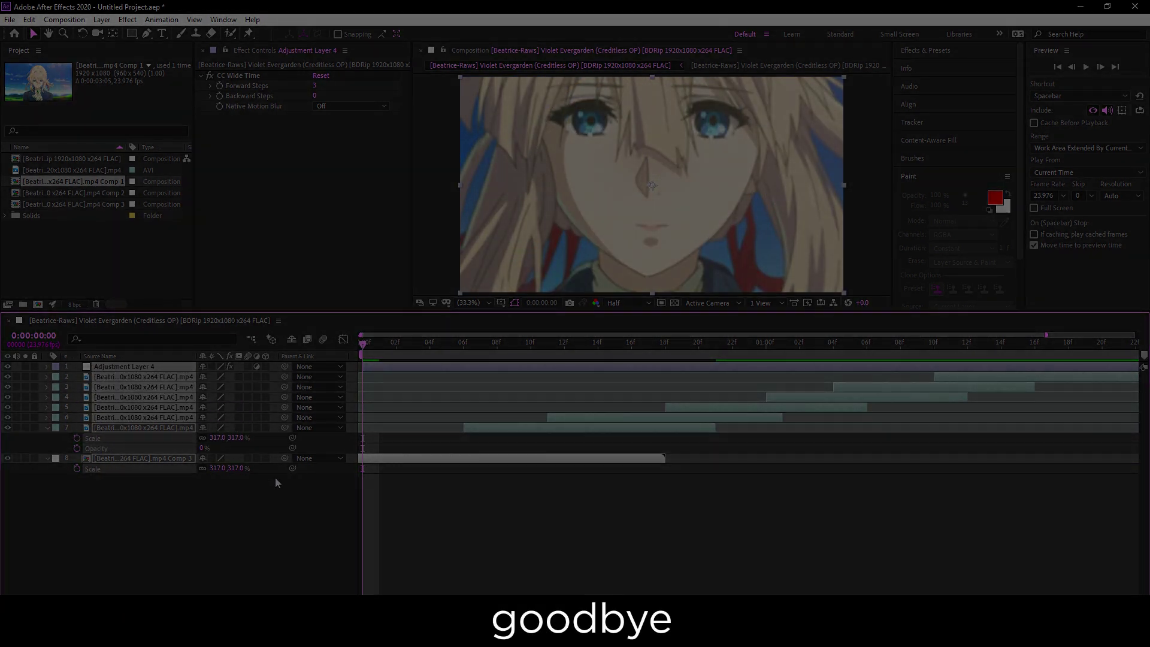
pyautogui.moveTo(293, 469); pyautogui.dragTo(106, 375)
pyautogui.press('Delete')
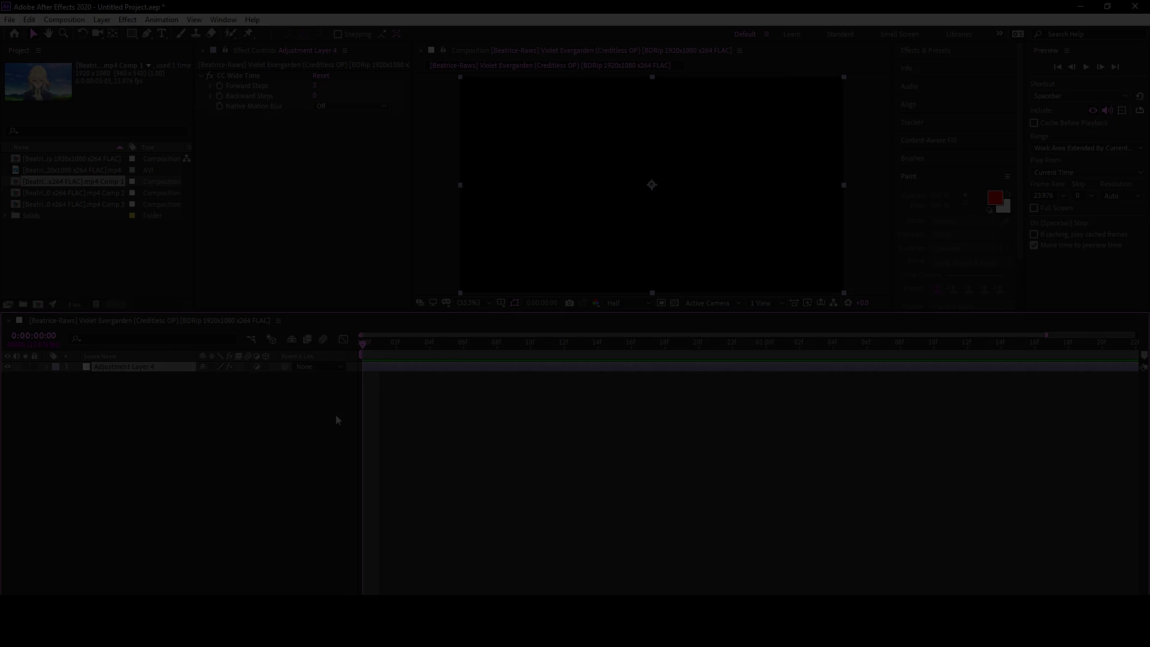